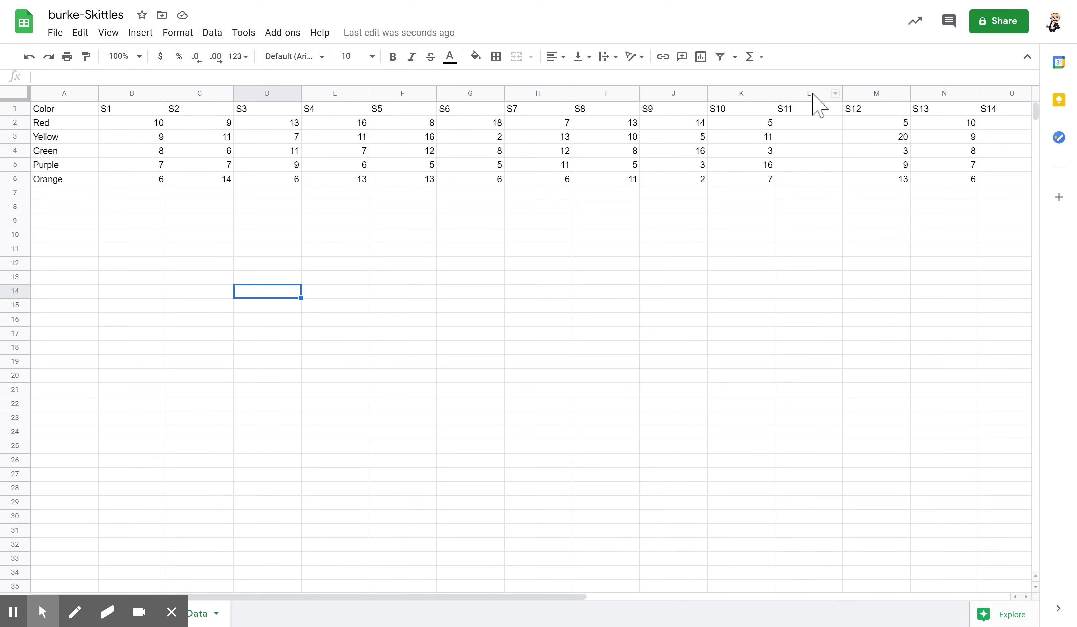
Fill cells L2:L6 with S11's counts 8, 11, 9, 7 and 13
click(813, 94)
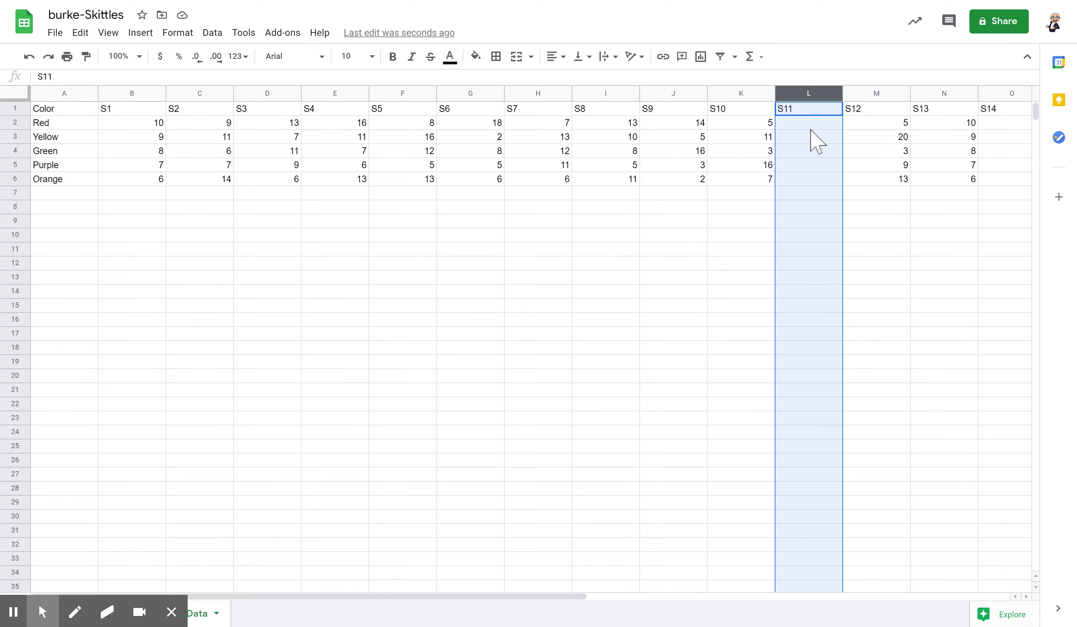
click(810, 128)
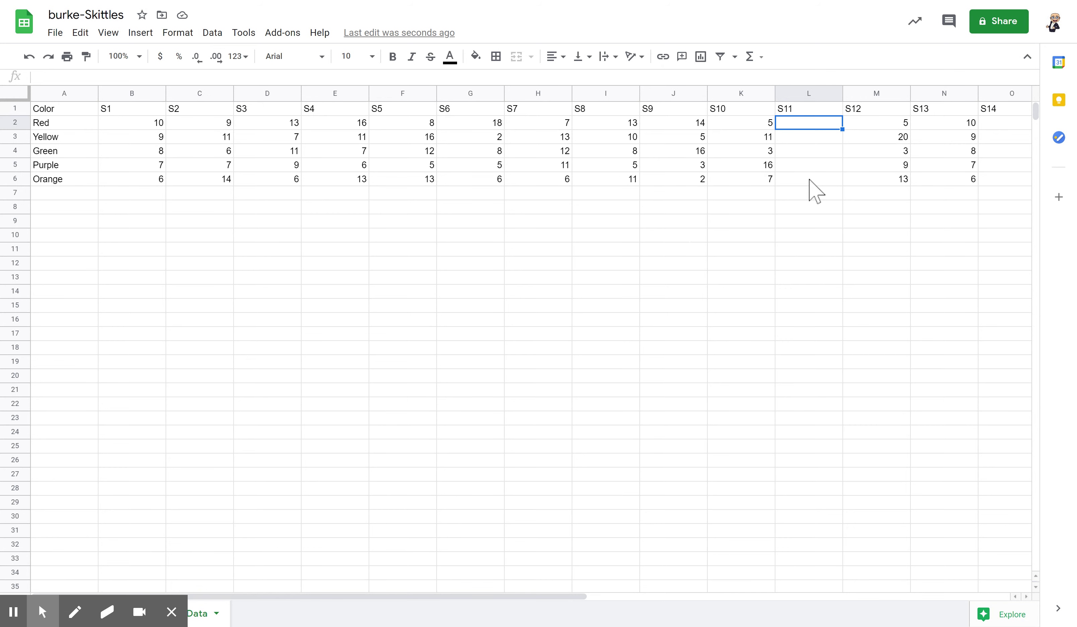
text(8)
key(Return)
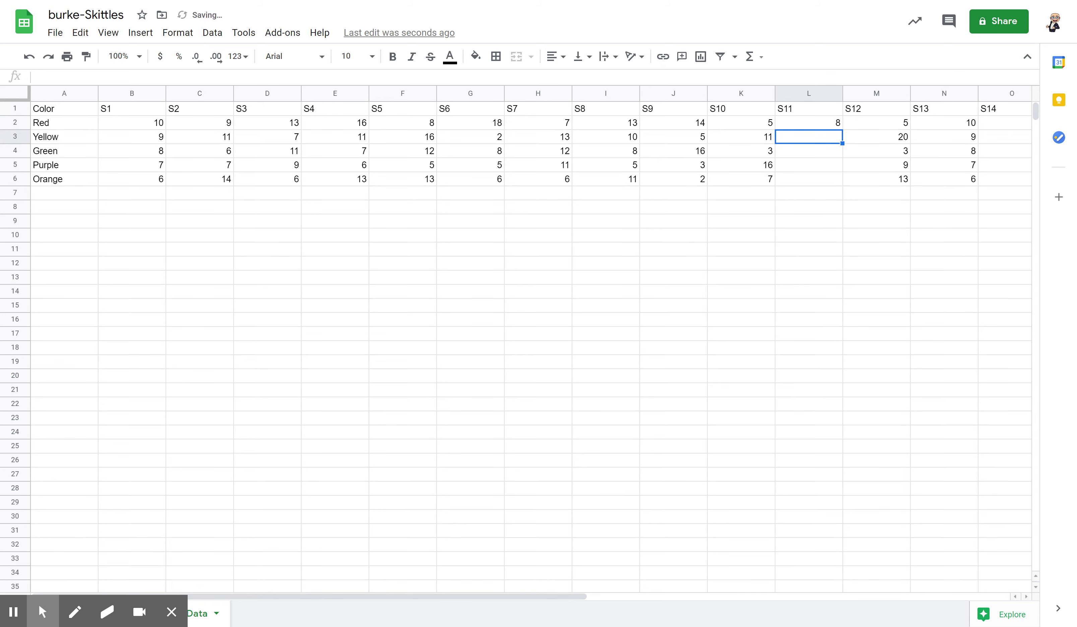
text(11)
key(Return)
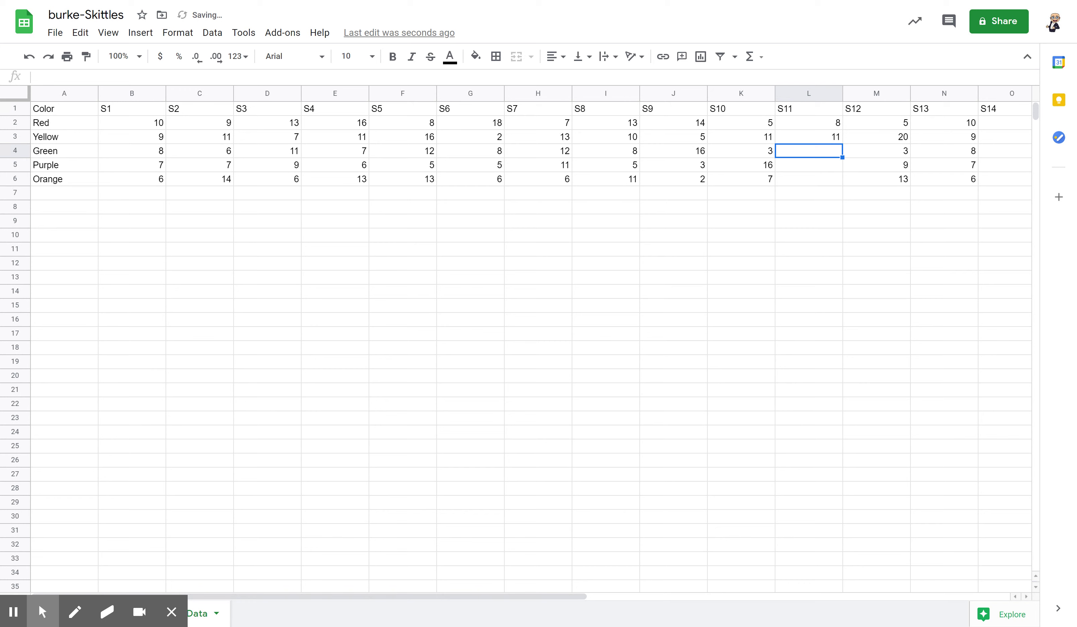
text(9)
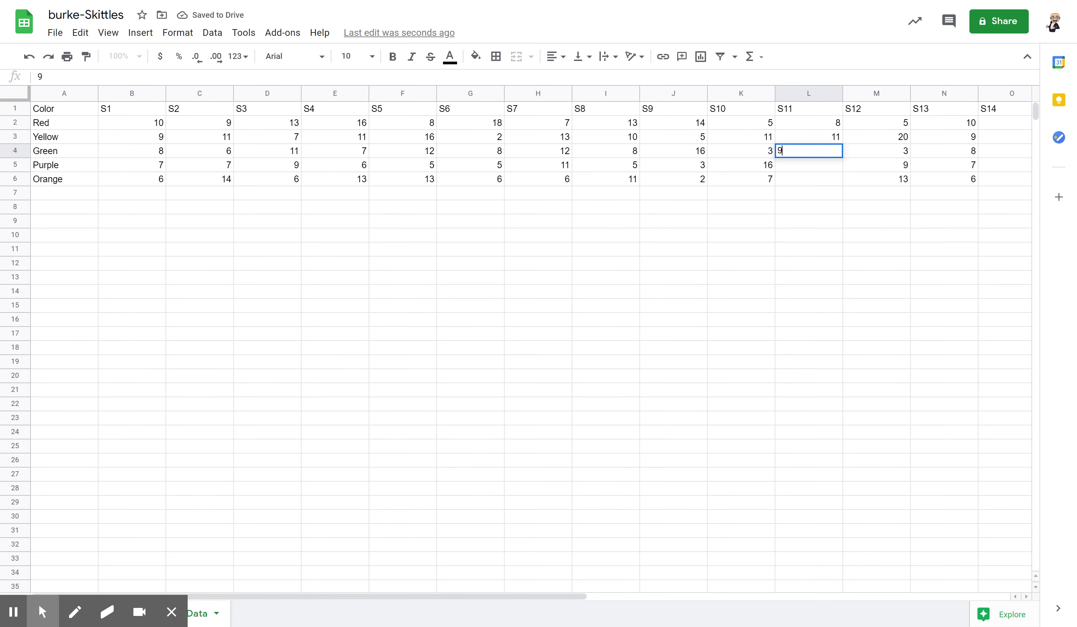
key(Return)
text(7)
key(Return)
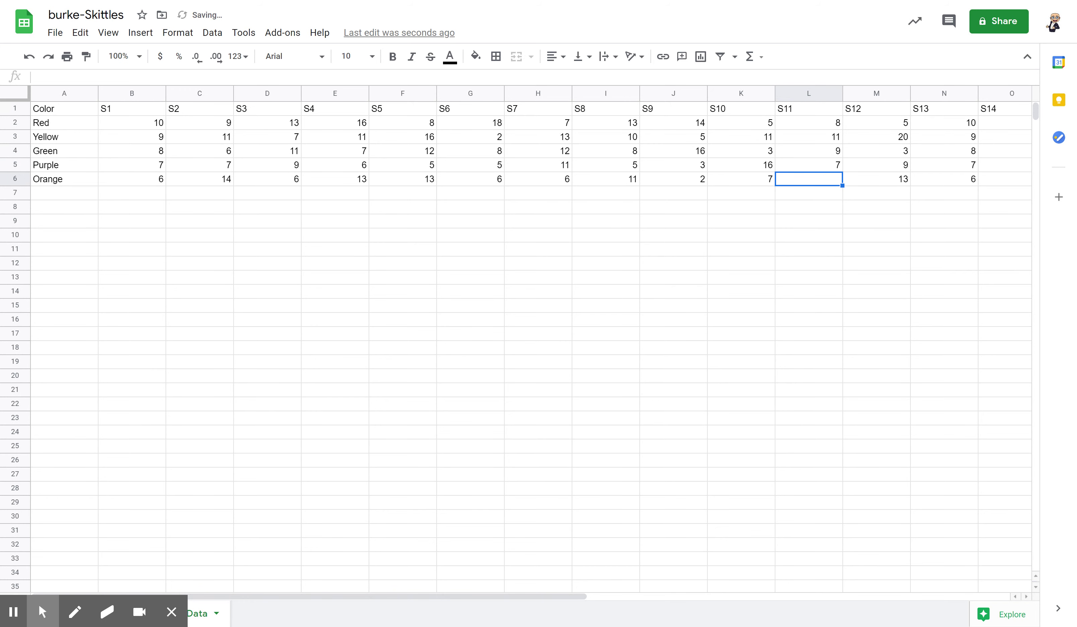
text(13)
key(Return)
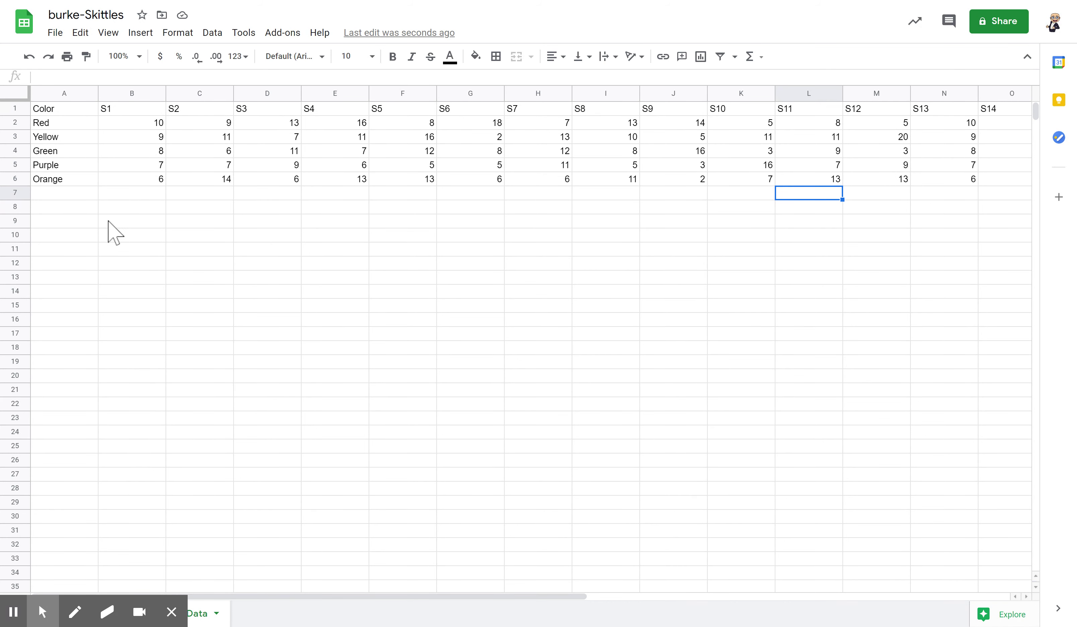
Enlarge the sheet and type the heading 'Totals' in the first empty column after S15
key(Right)
key(Right)
key(Right)
key(Right)
key(Right)
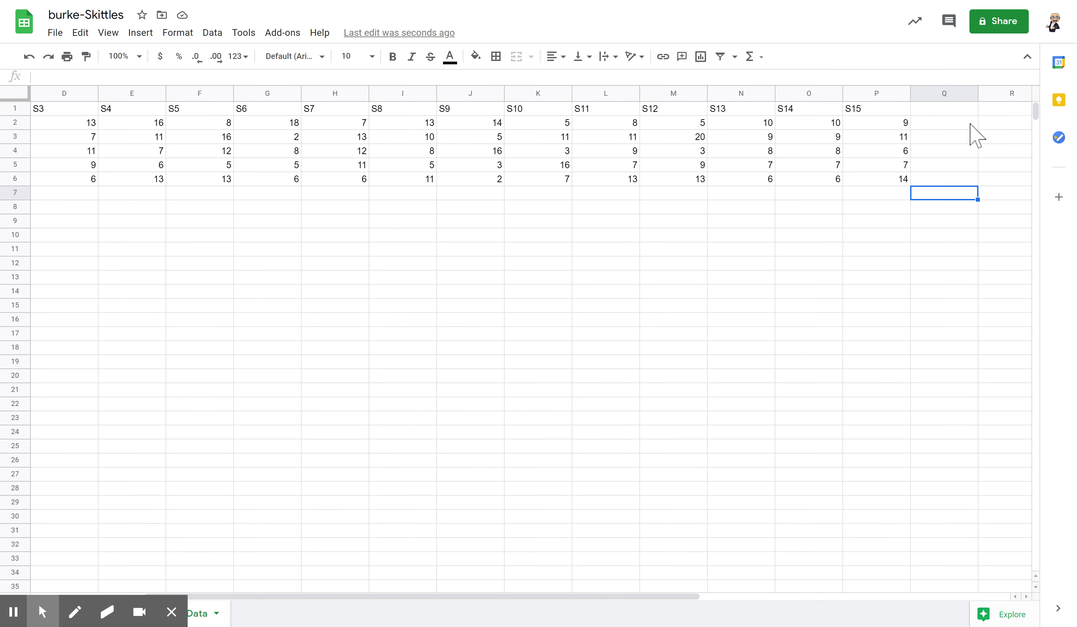
click(927, 111)
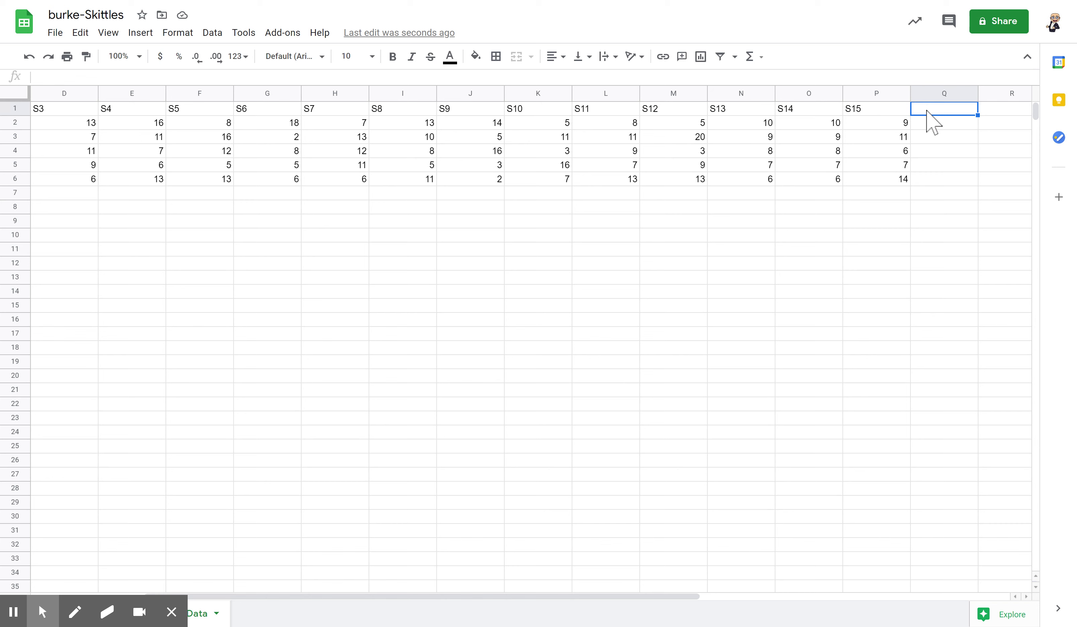
text(Totals)
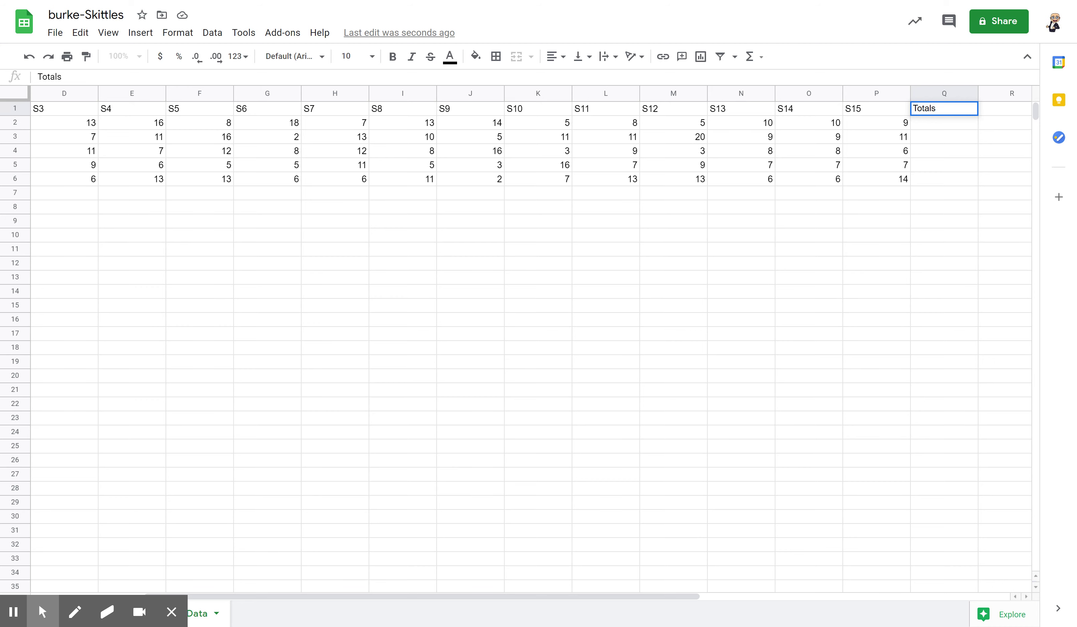
key(ctrl+plus)
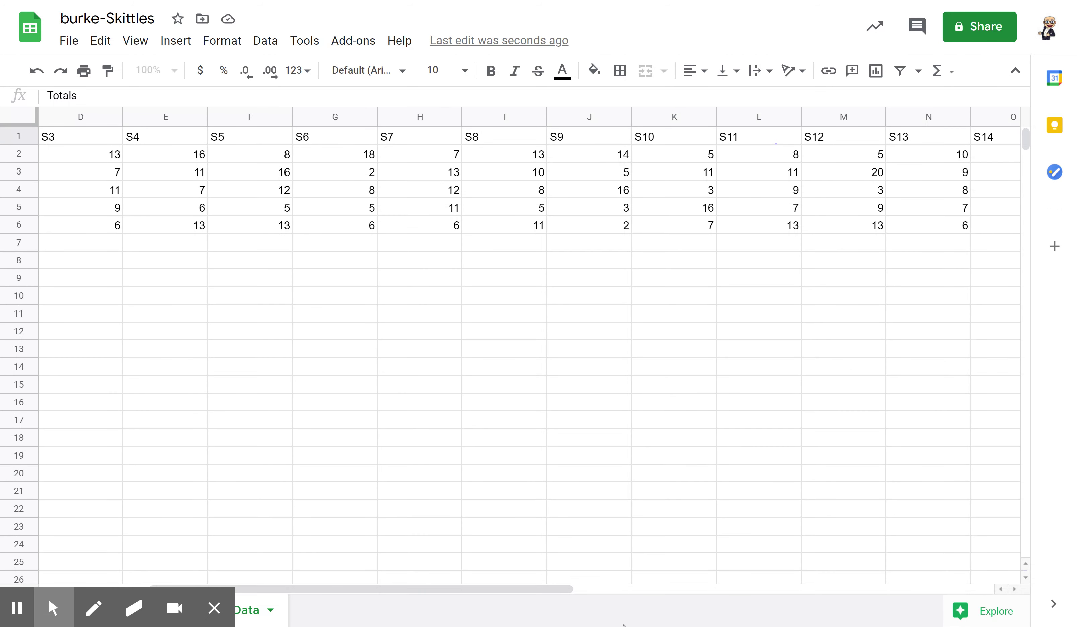
click(434, 594)
drag(434, 594, 608, 592)
click(848, 140)
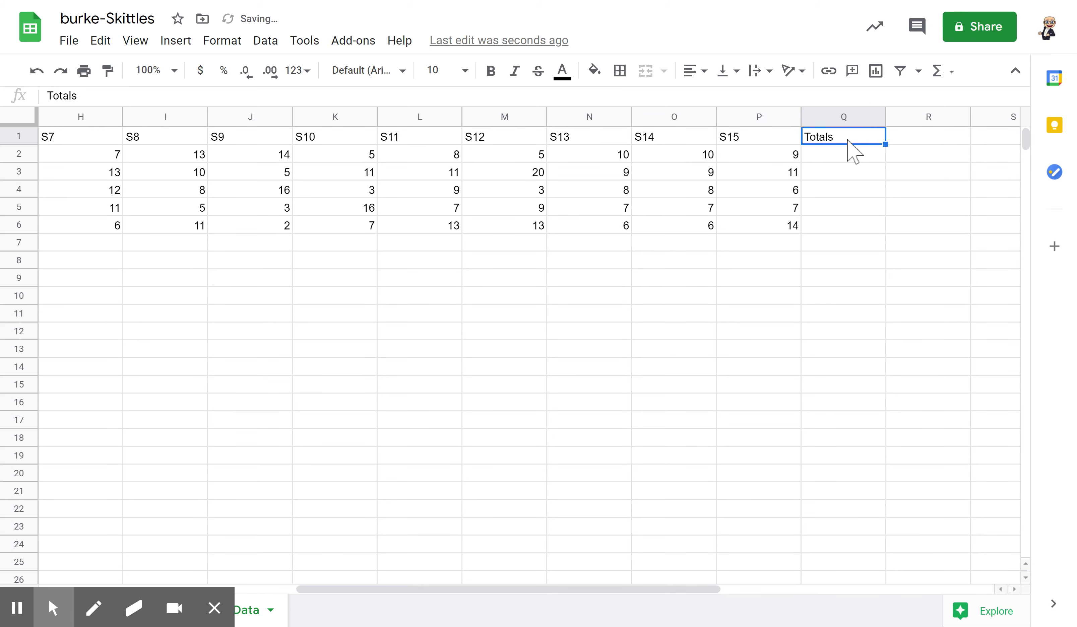
text(To)
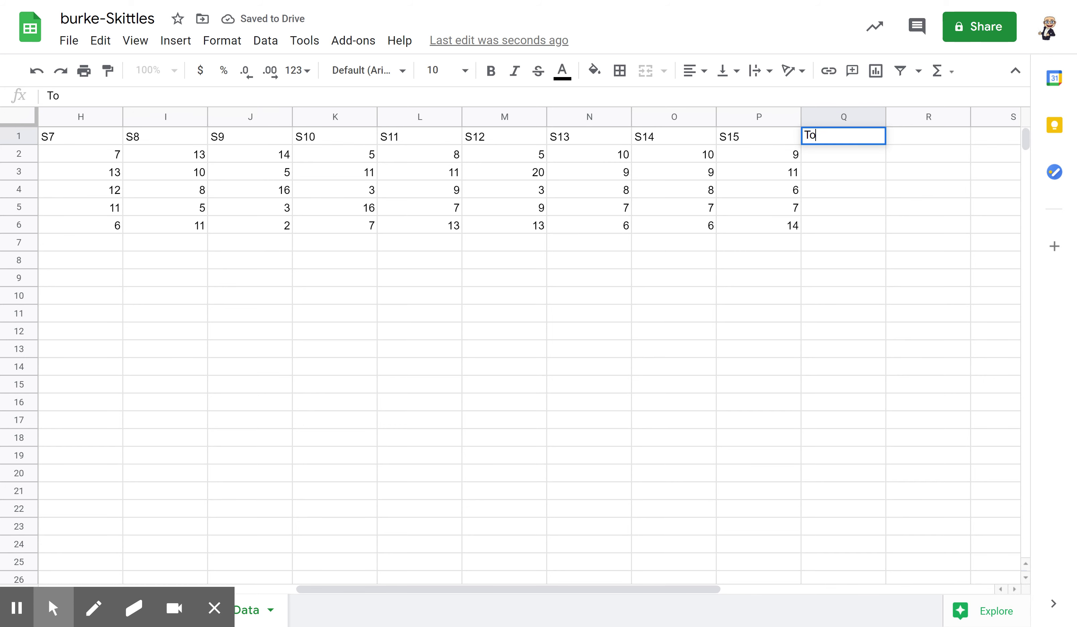
key(Return)
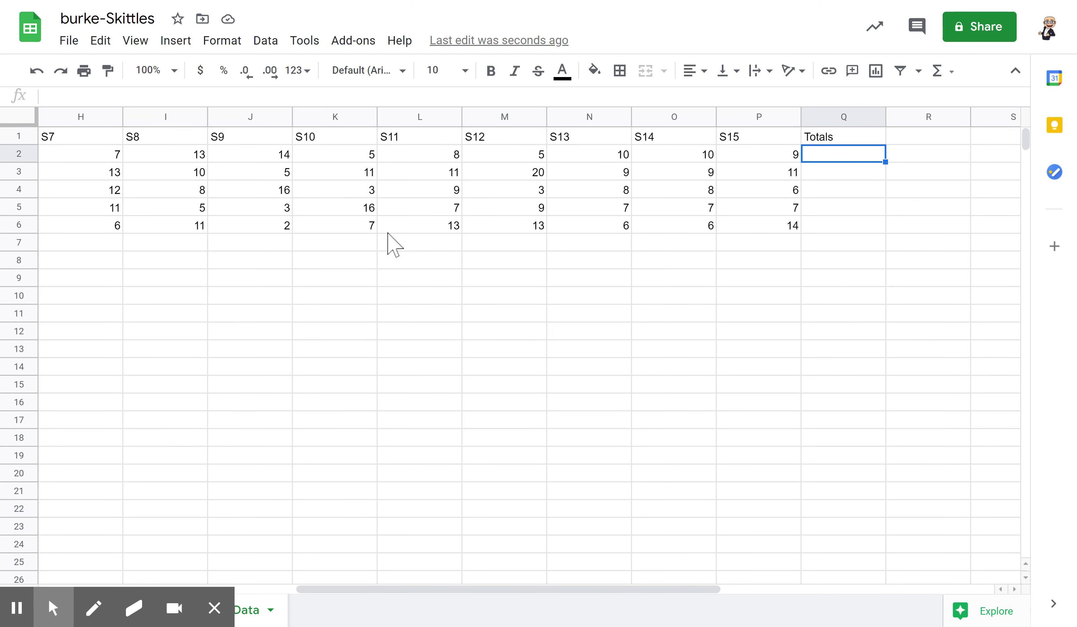
Move along the Red row to its Totals cell
key(Left)
key(Left)
key(Left)
key(Left)
key(Left)
key(Left)
key(Left)
key(Left)
key(Left)
key(Left)
key(Left)
key(Left)
key(Left)
key(Left)
key(Left)
key(Left)
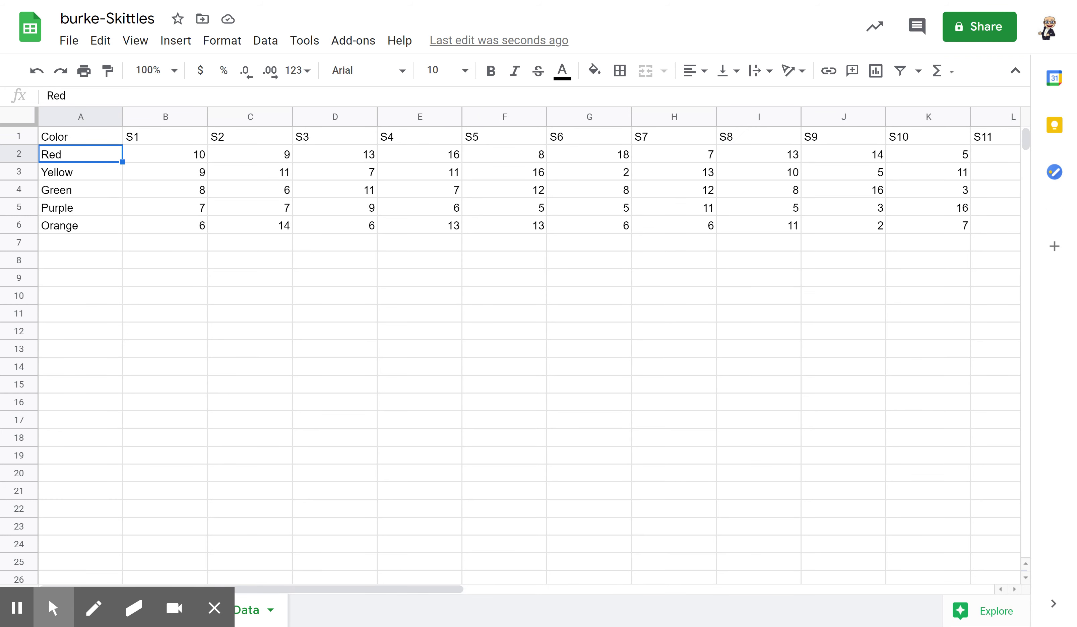
key(Right)
key(Right)
key(Right)
key(Right)
key(Right)
key(Right)
key(Right)
key(Right)
key(Right)
key(Right)
key(Right)
key(Right)
key(Right)
key(Right)
key(Right)
key(Right)
key(Right)
key(Right)
key(Right)
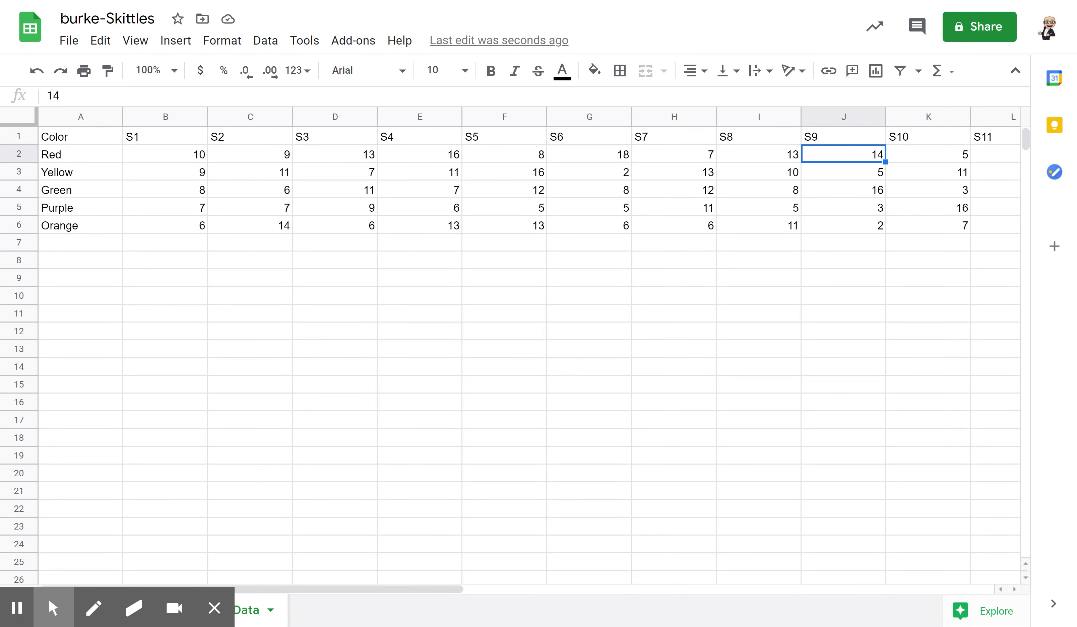
key(Left)
key(Left)
key(Left)
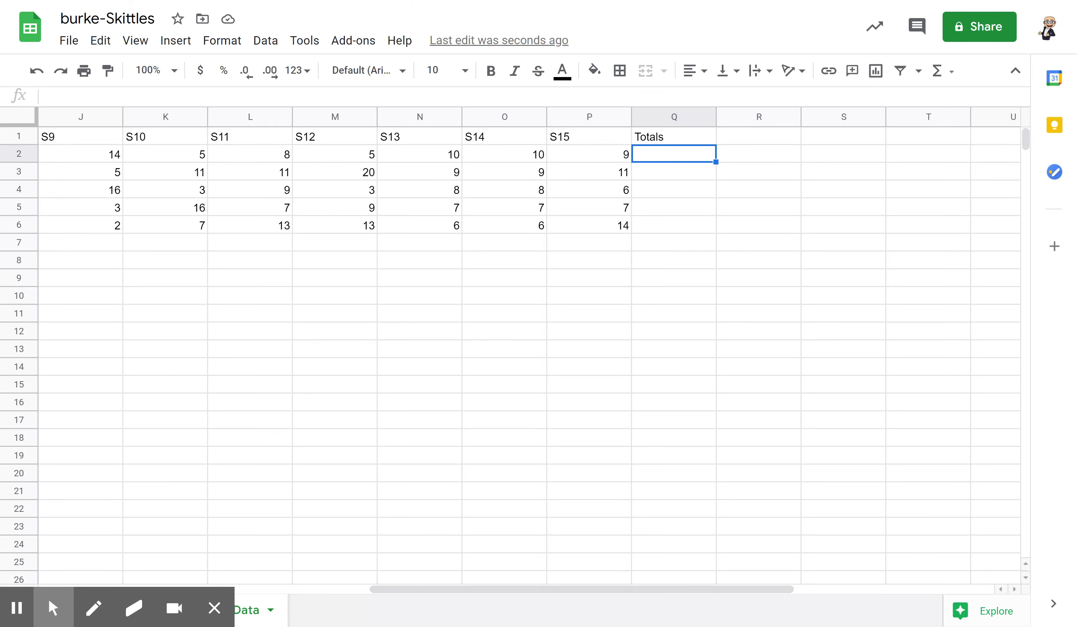
key(Left)
key(Left)
key(Left)
key(Left)
key(Left)
key(Left)
key(Left)
key(Left)
key(Left)
key(Left)
key(Left)
key(Left)
key(Left)
key(Left)
key(Left)
key(Left)
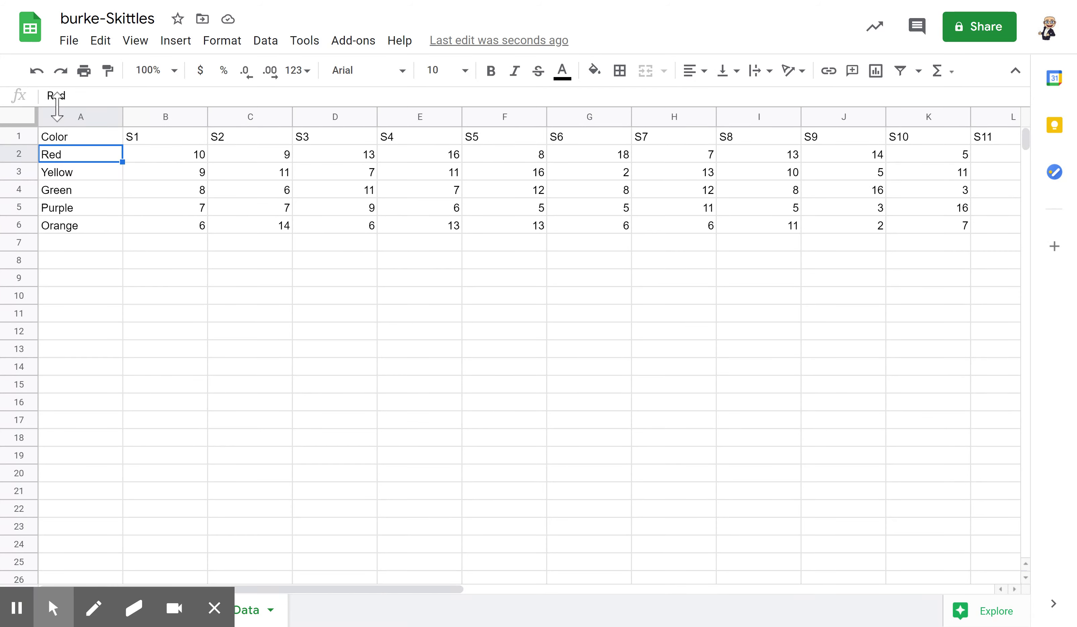
Freeze column A via View > Freeze > 1 column
click(64, 113)
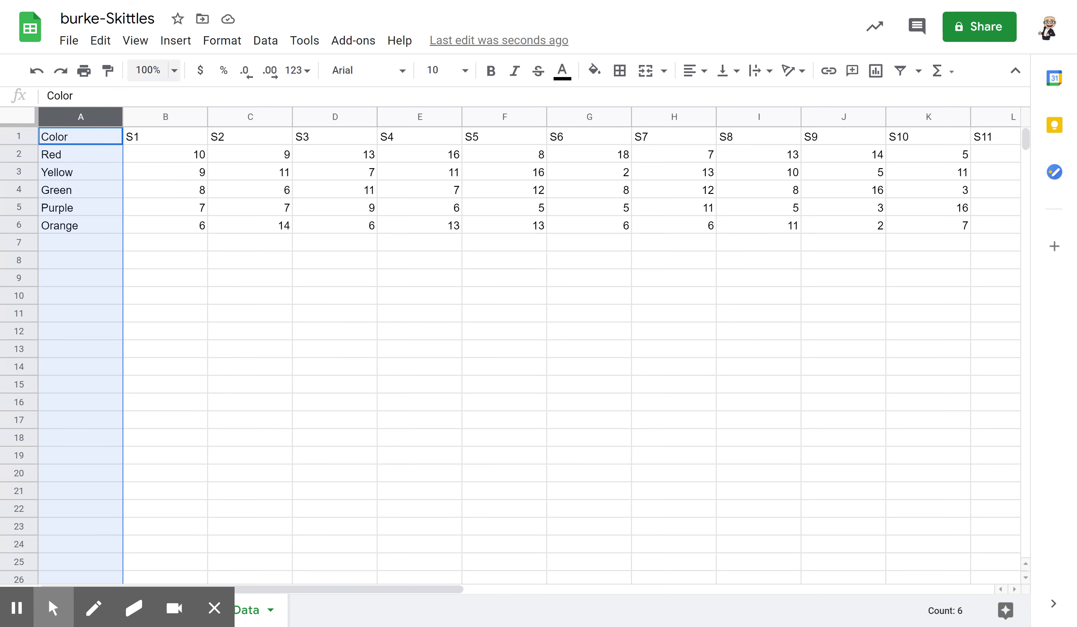
click(137, 41)
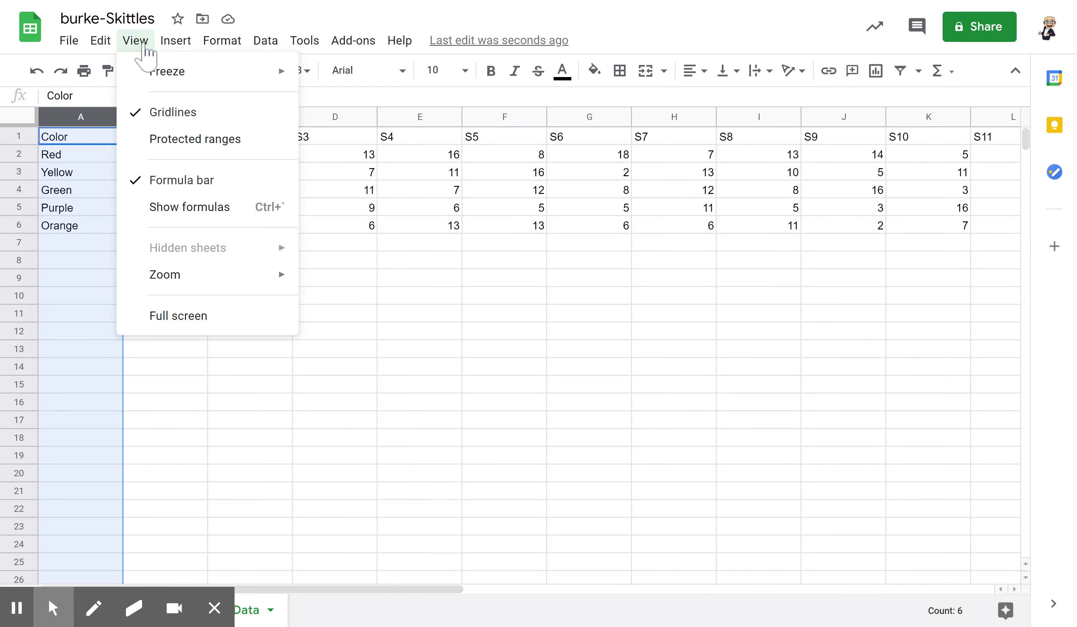
mouse_move(153, 74)
mouse_move(257, 87)
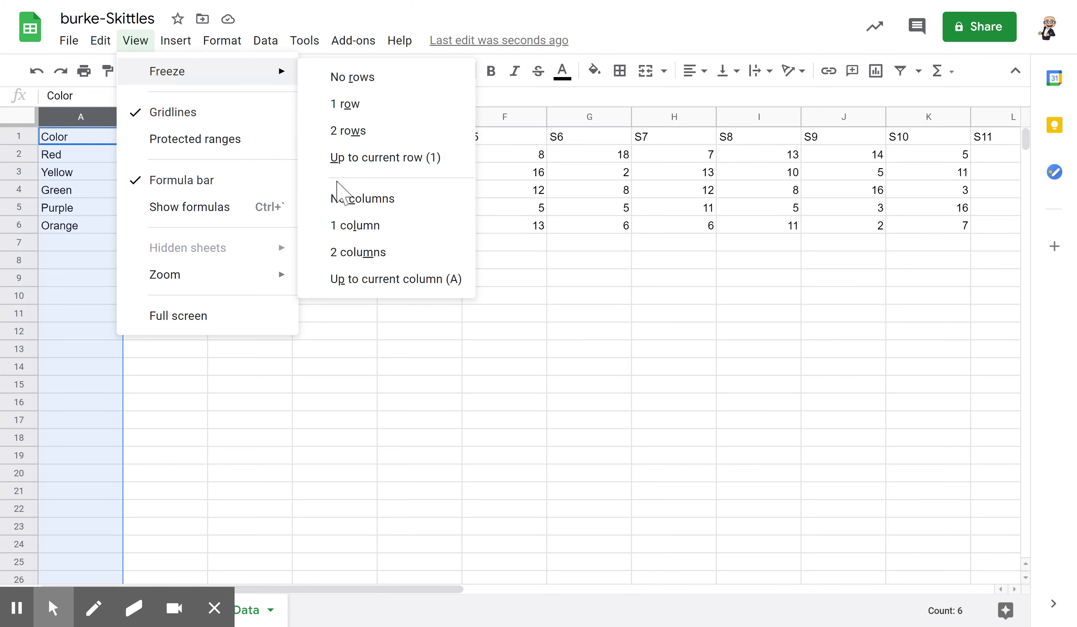
click(360, 227)
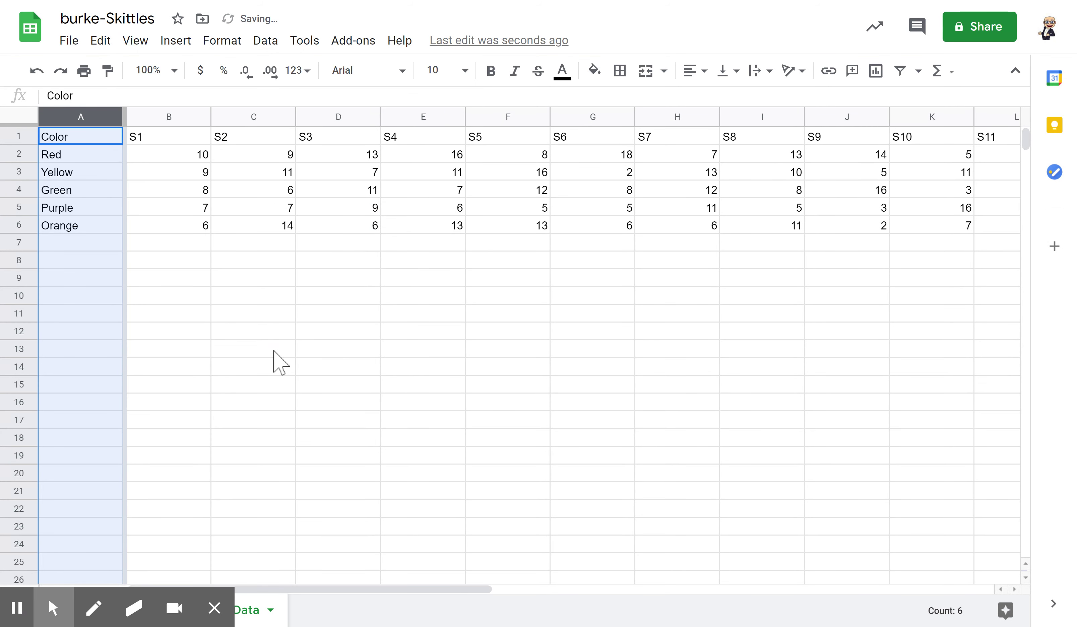
Deselect the column and return to the Red row
click(273, 352)
key(Up)
key(Up)
key(Up)
key(Up)
key(Up)
key(Up)
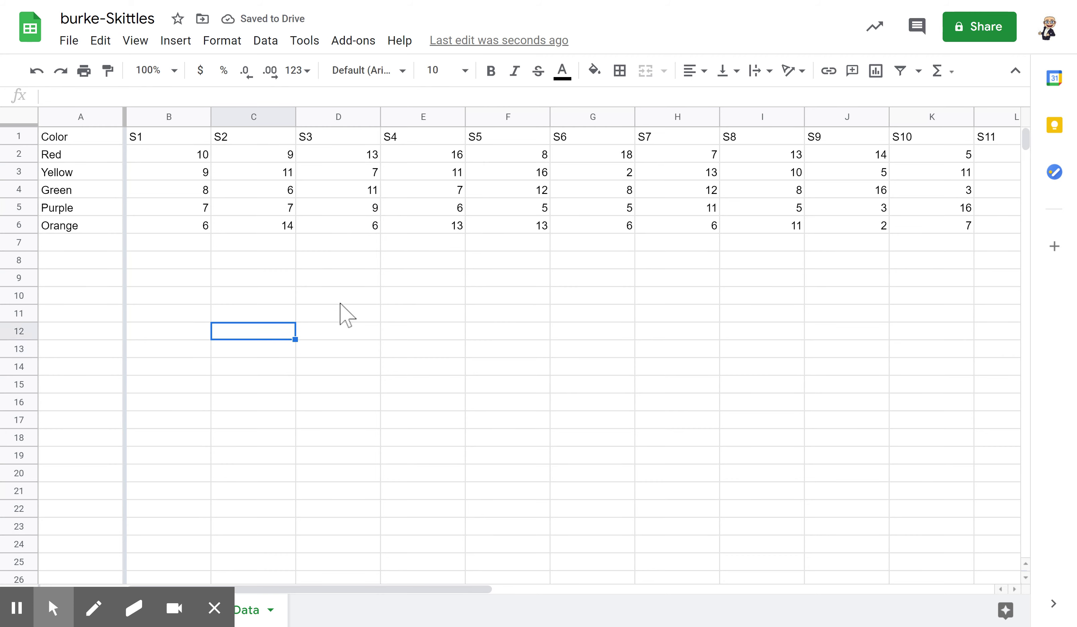
key(Up)
key(Up)
key(Up)
key(Up)
key(Up)
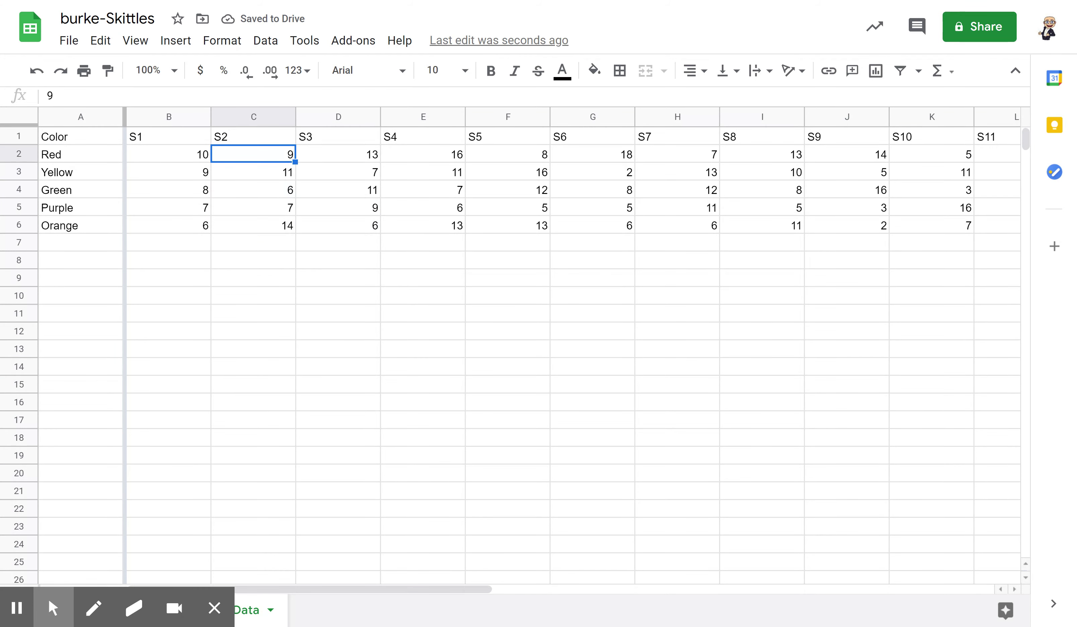
key(Right)
key(Right)
key(Right)
key(Right)
key(Right)
key(Right)
key(Right)
key(Right)
key(Right)
key(Right)
key(Right)
key(Right)
key(Right)
key(Right)
key(Right)
key(Right)
key(Right)
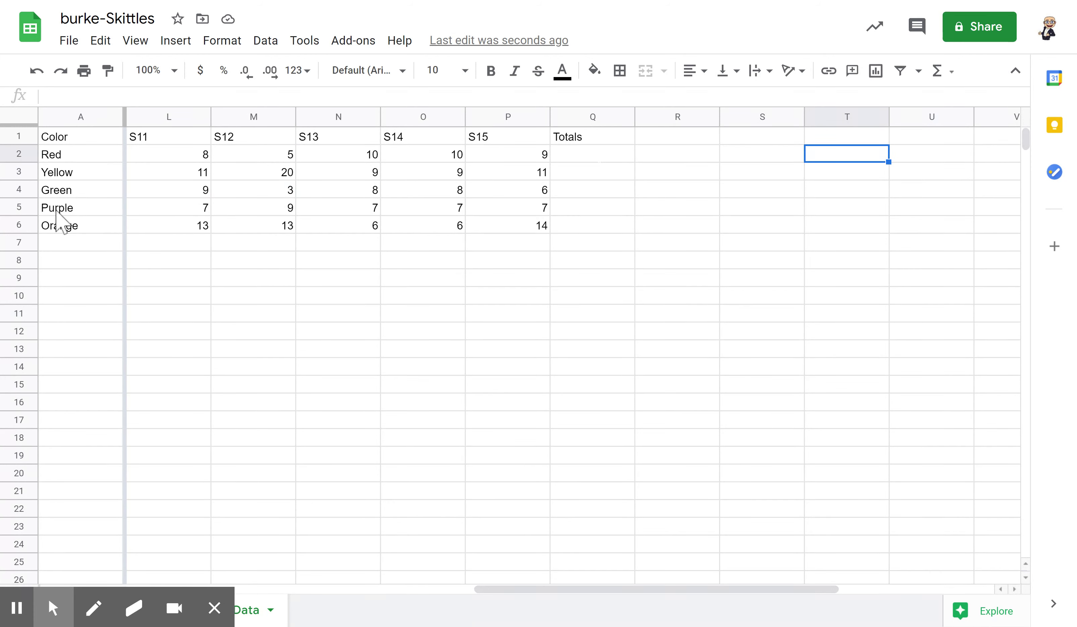
Start a formula in Q2 and accept the suggested =SUM(B2:P2), previewing 155
click(600, 156)
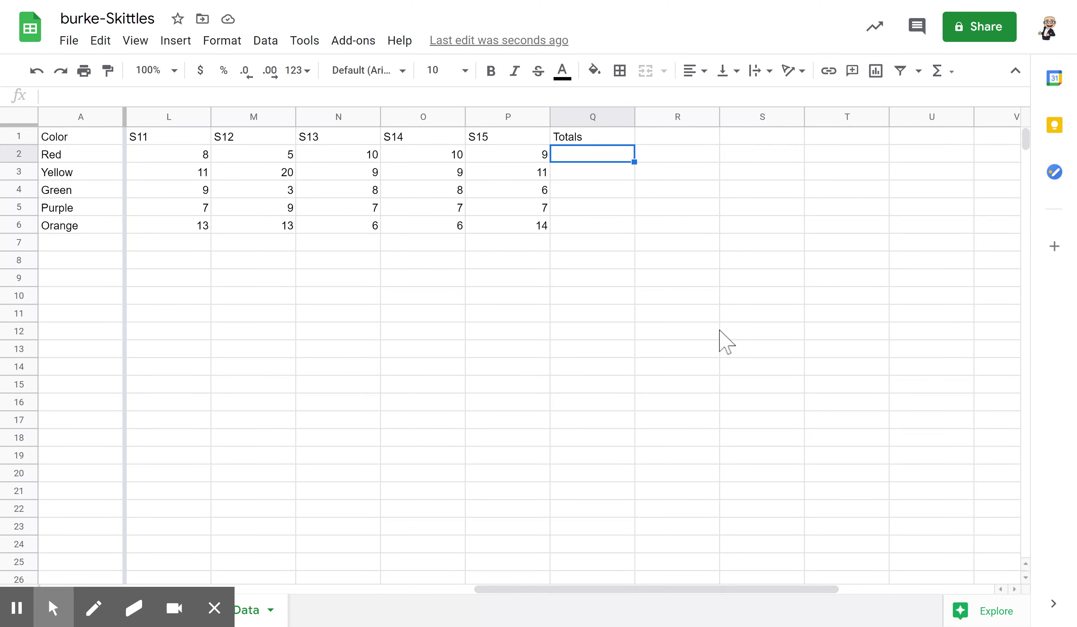
text(=)
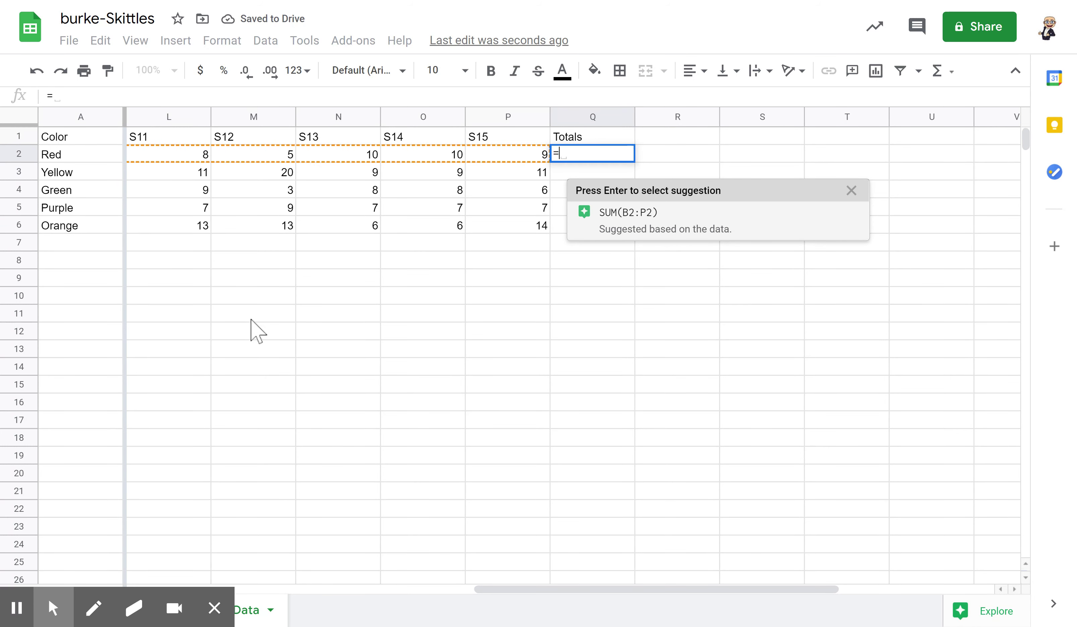
drag(534, 590, 494, 591)
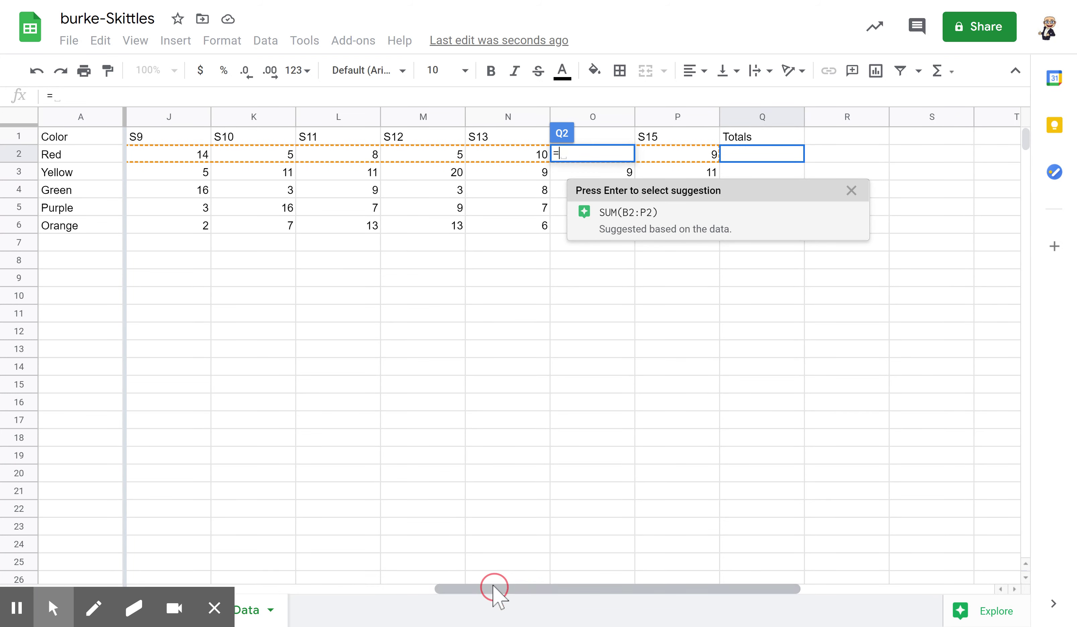
click(641, 213)
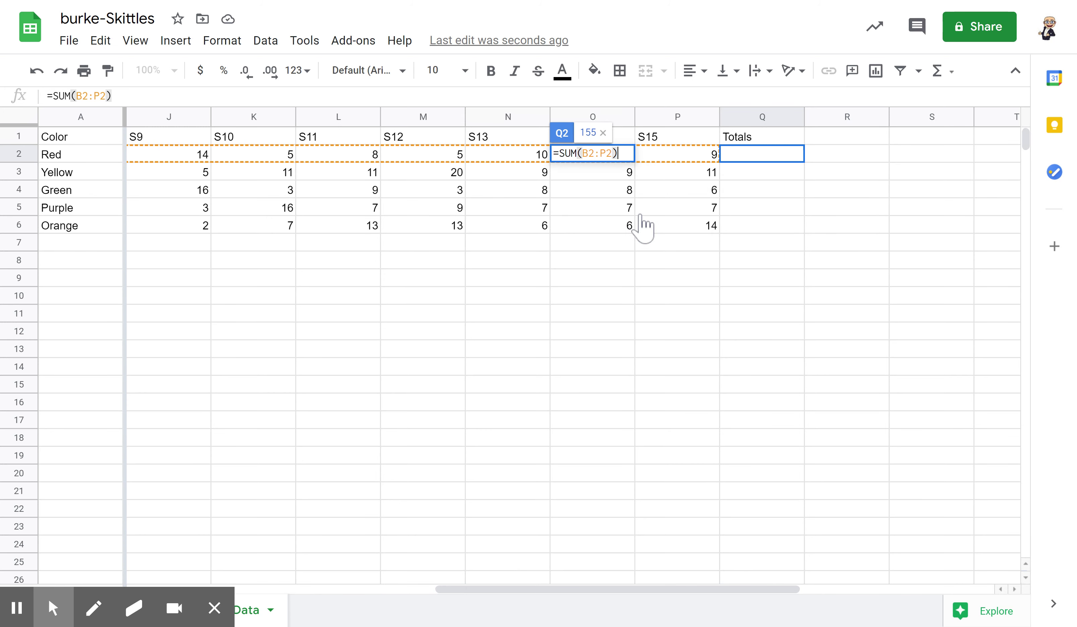
Commit the Red total, fill SUM totals for all five colors, and check each formula
key(Return)
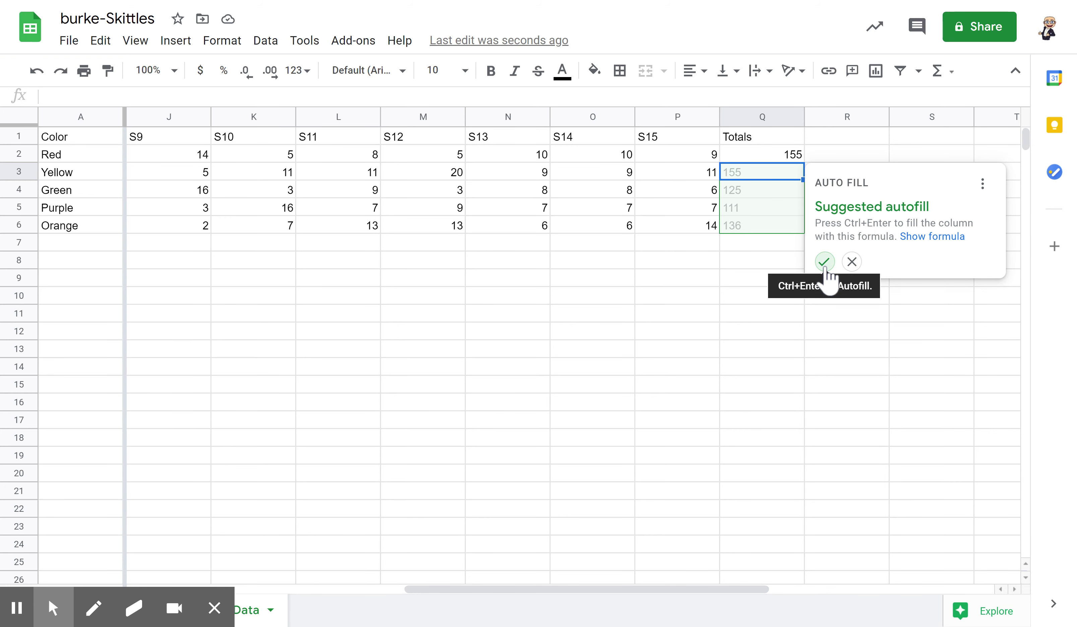
click(825, 262)
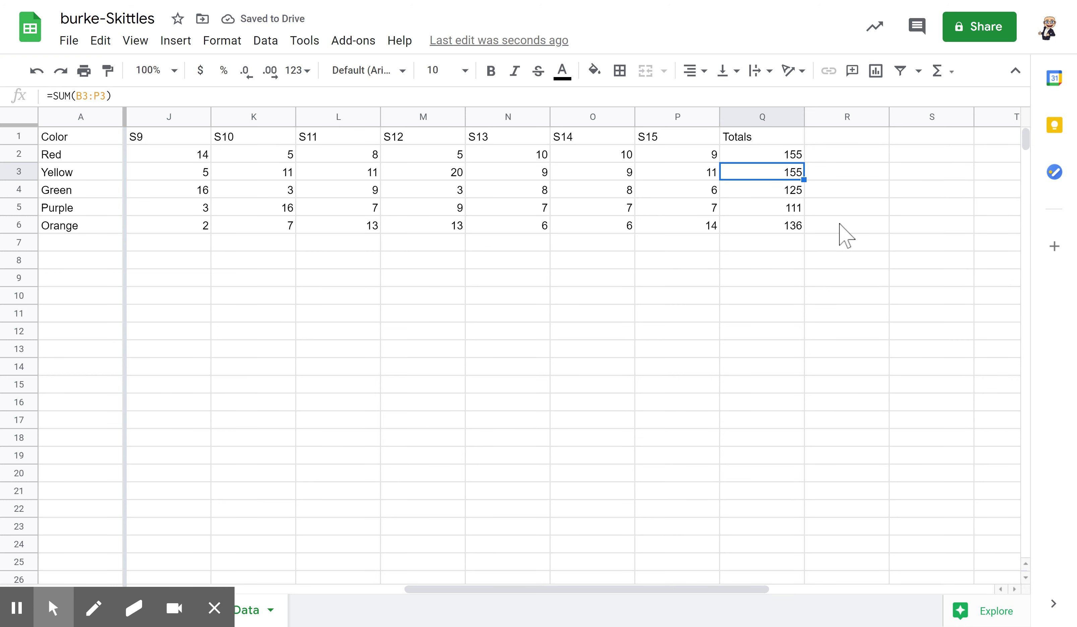
click(800, 155)
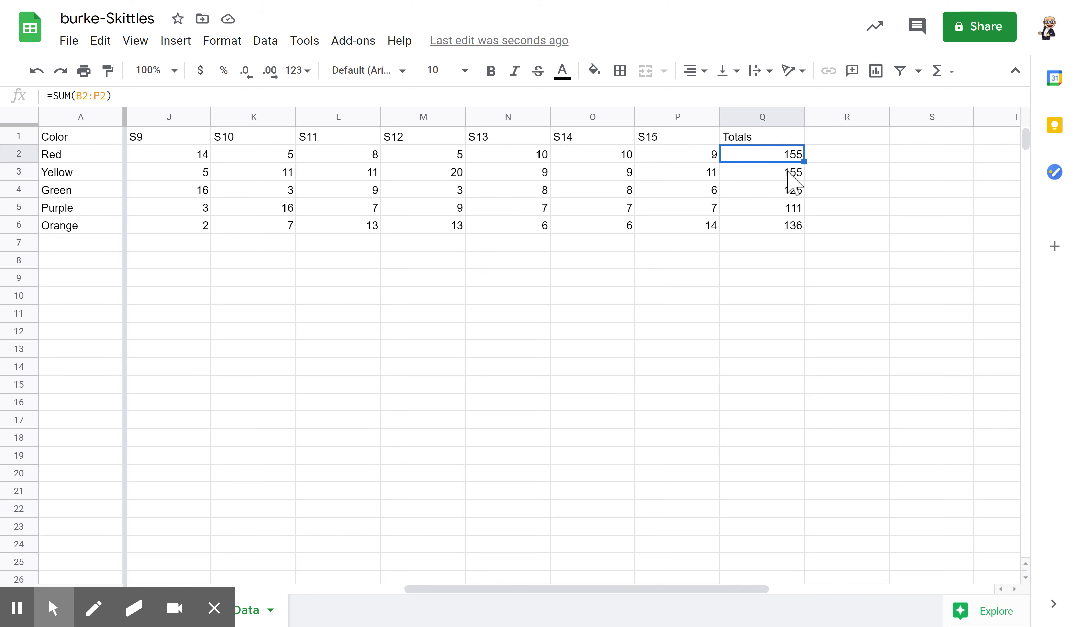
click(789, 172)
click(791, 189)
click(779, 226)
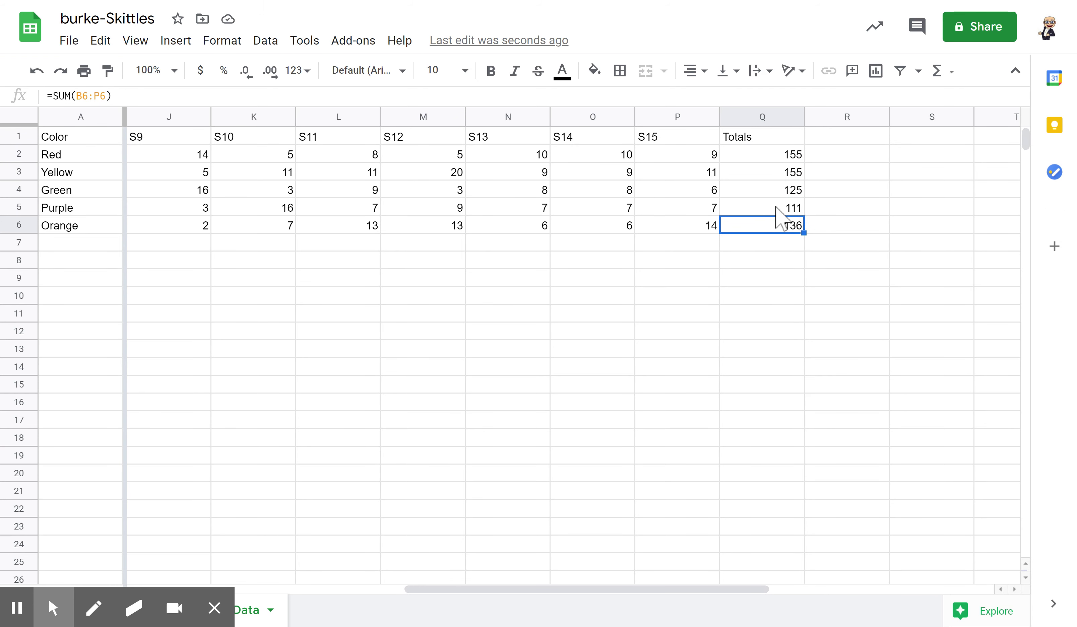
click(775, 208)
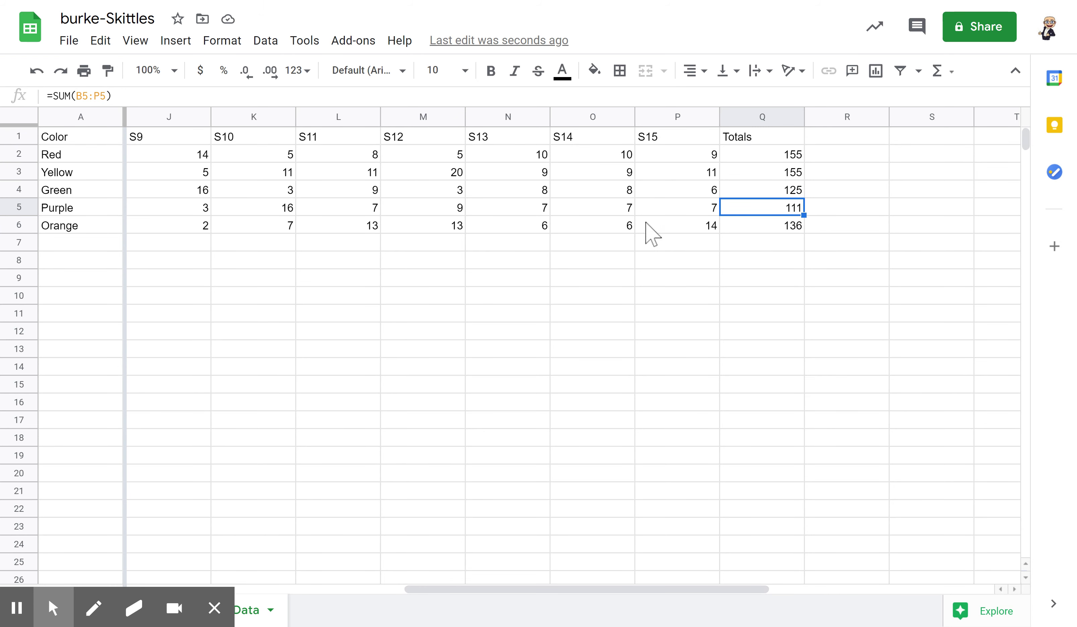
Change S14's Purple count from 7 to 9, raising the Purple total to 113
click(620, 212)
click(603, 206)
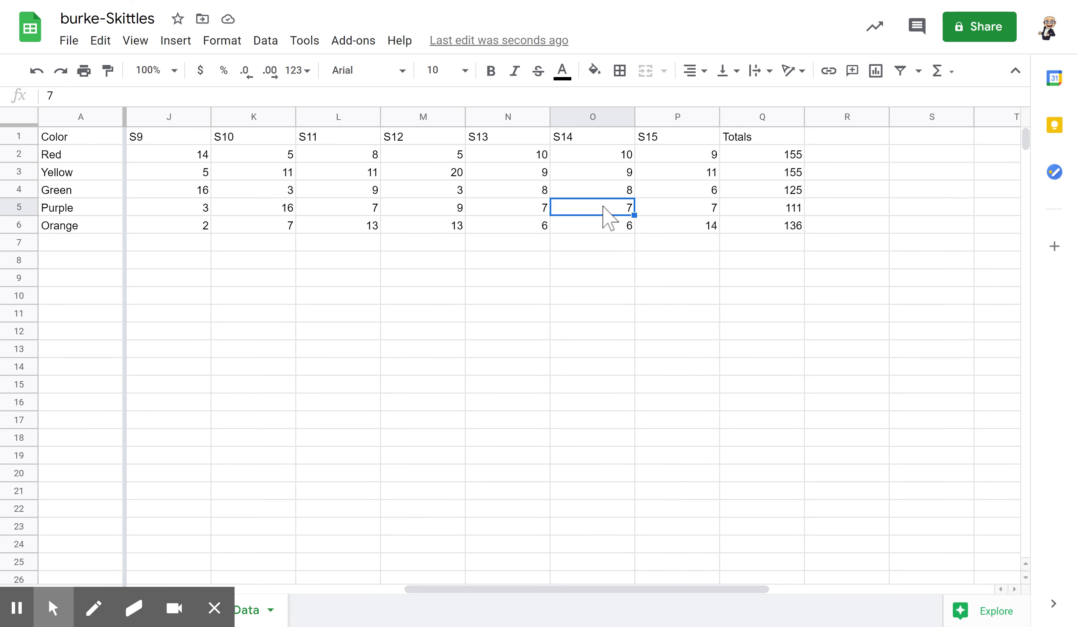
text(9)
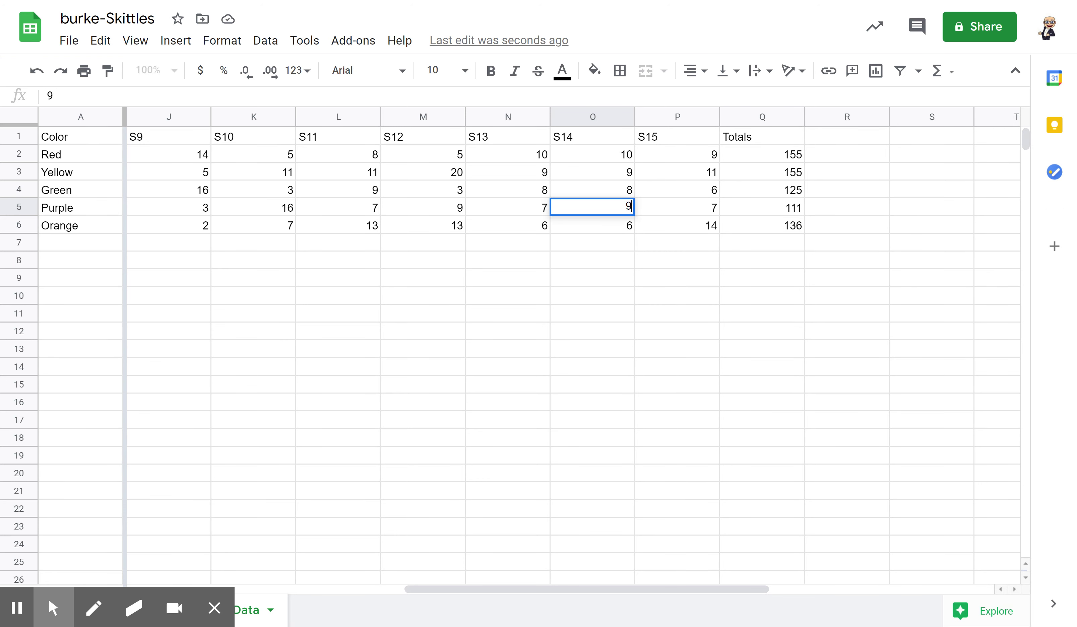
key(Tab)
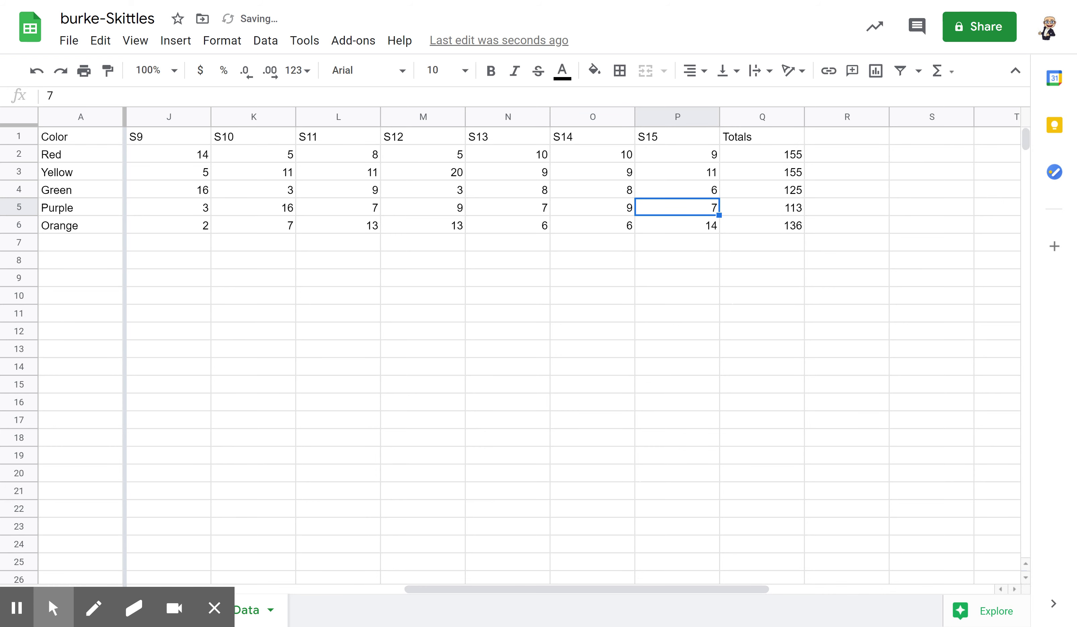
scroll(697, 228, left, 1)
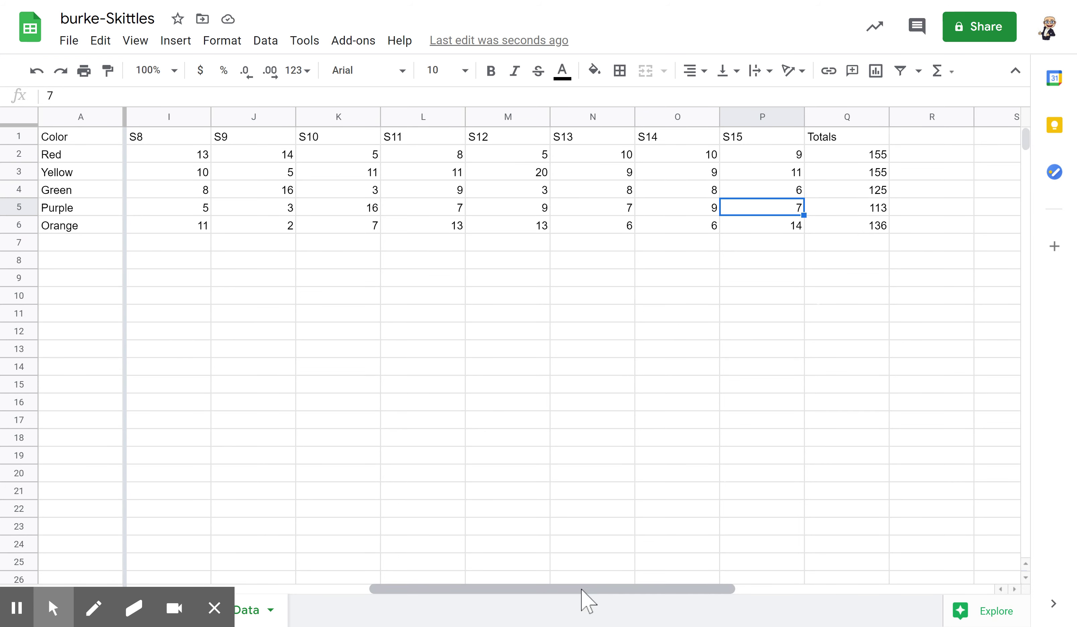
Edit the Q1 header from 'Totals' to 'Totals by color'
drag(580, 590, 558, 572)
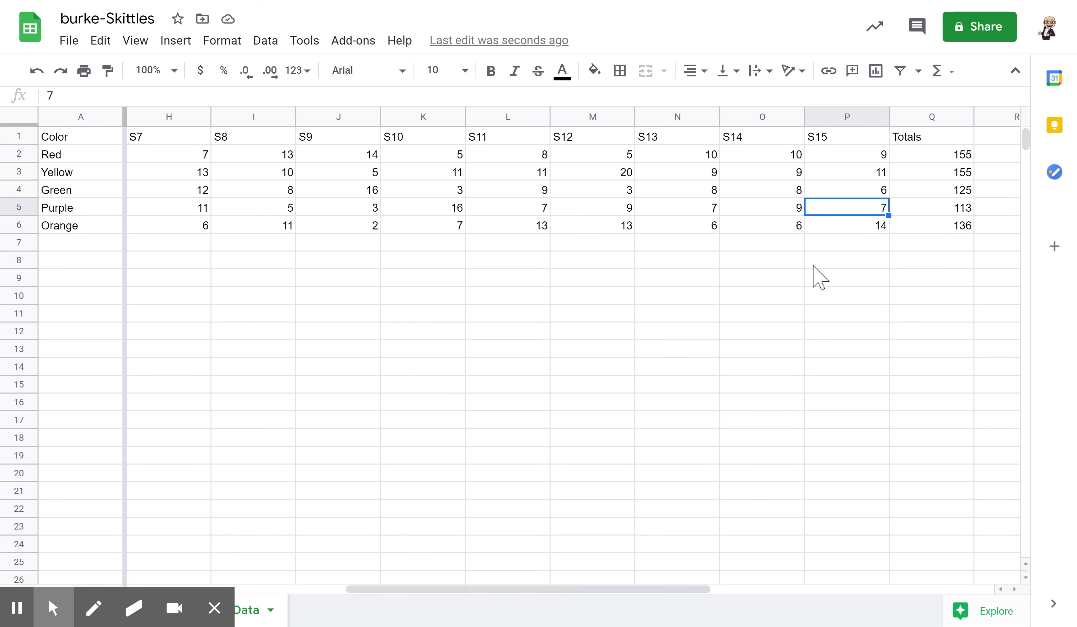
click(939, 137)
double_click(936, 138)
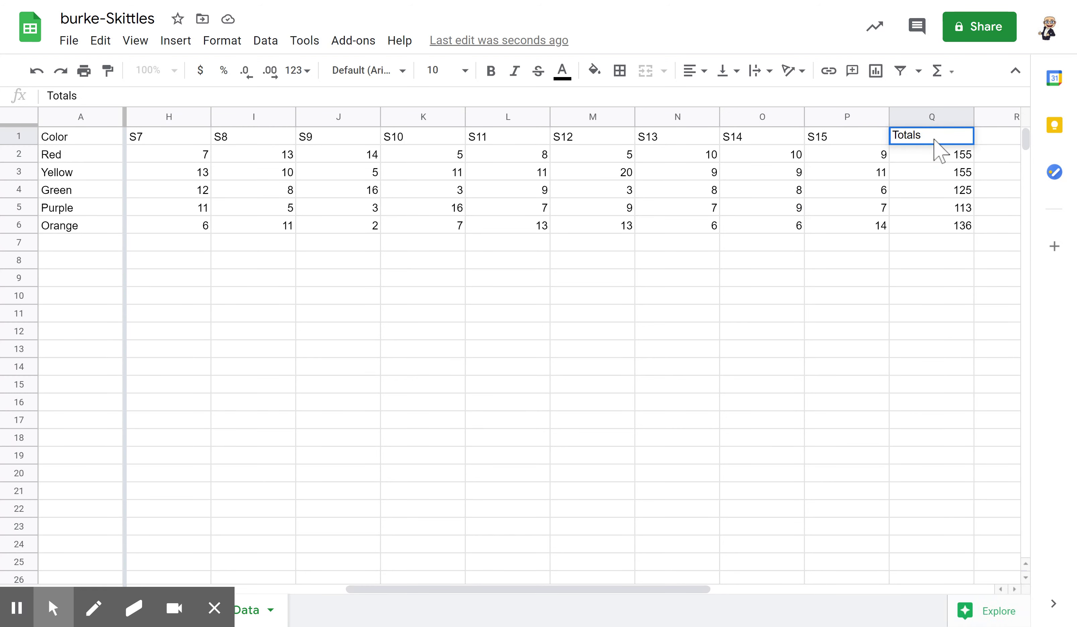
text(by color)
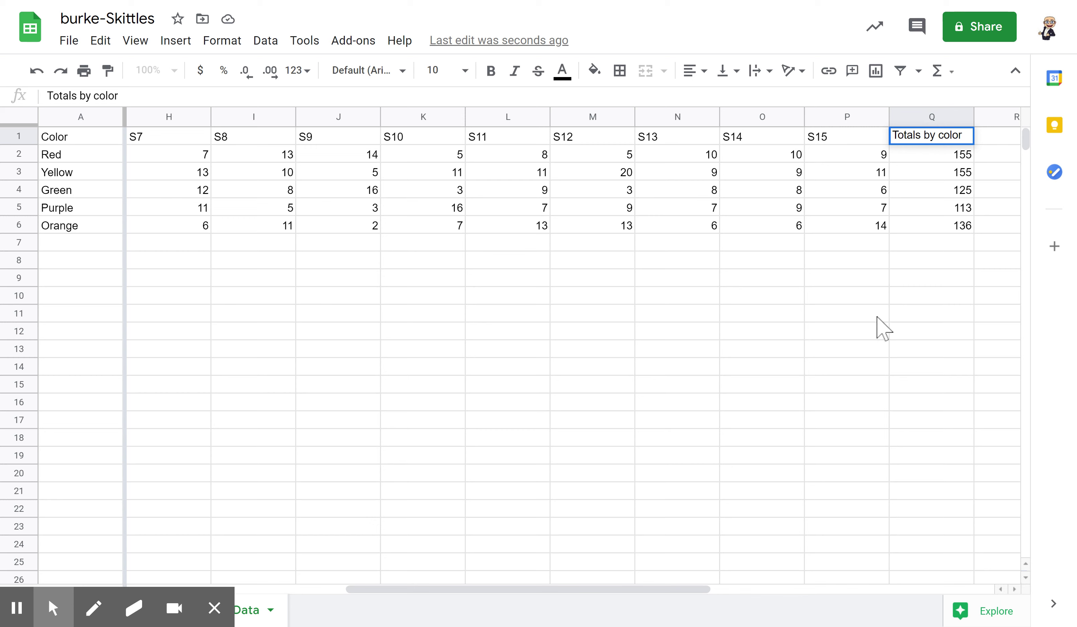
click(880, 317)
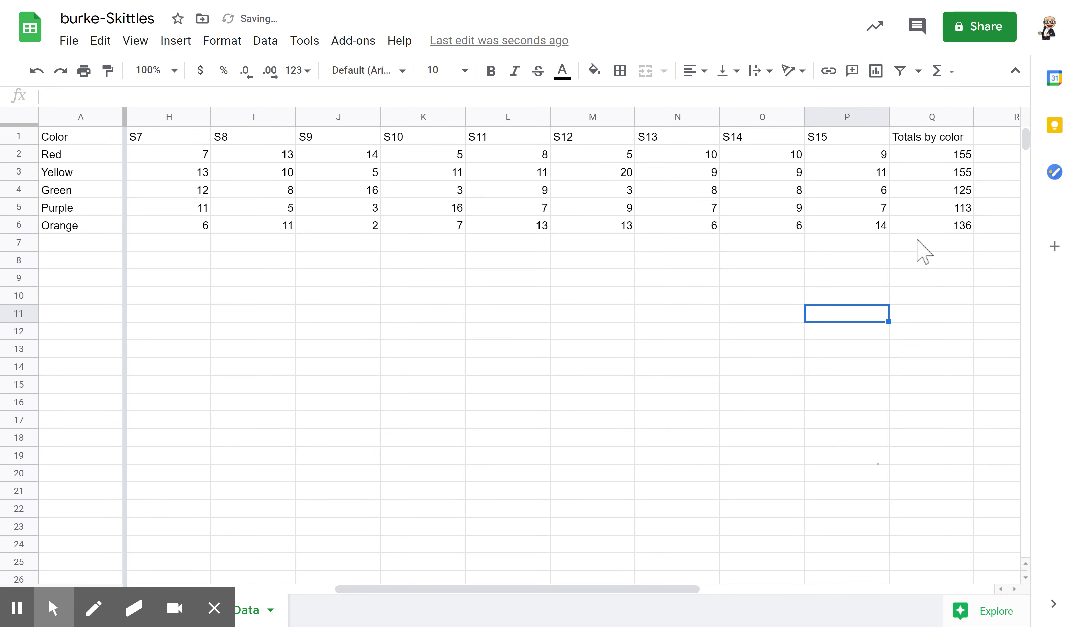
drag(664, 589, 320, 507)
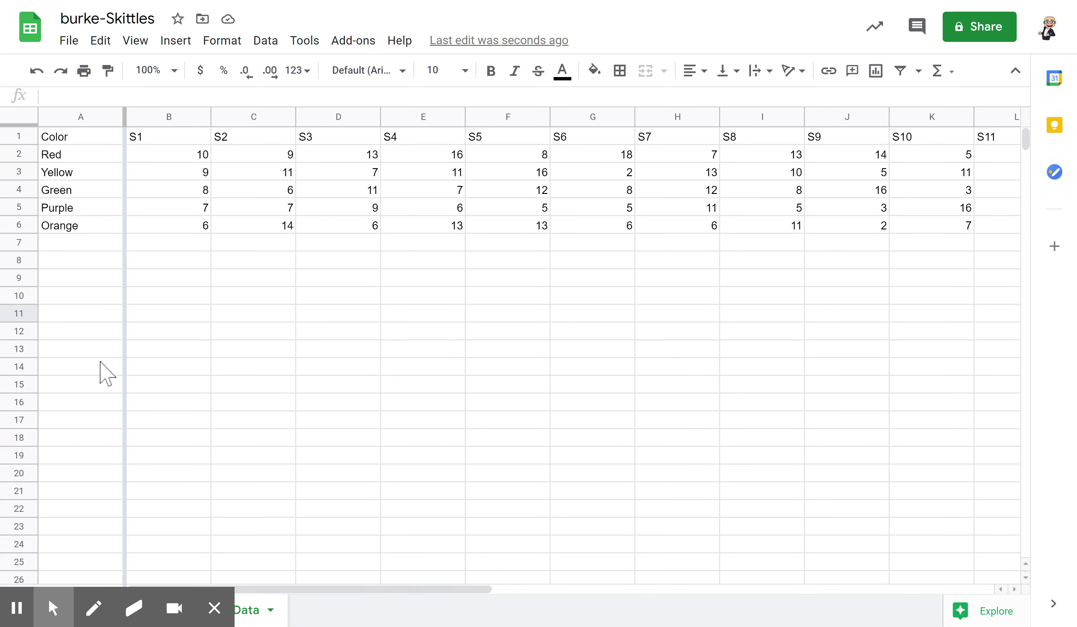
Type 'Total by Student' in A7 and start a formula with = in B7
click(68, 243)
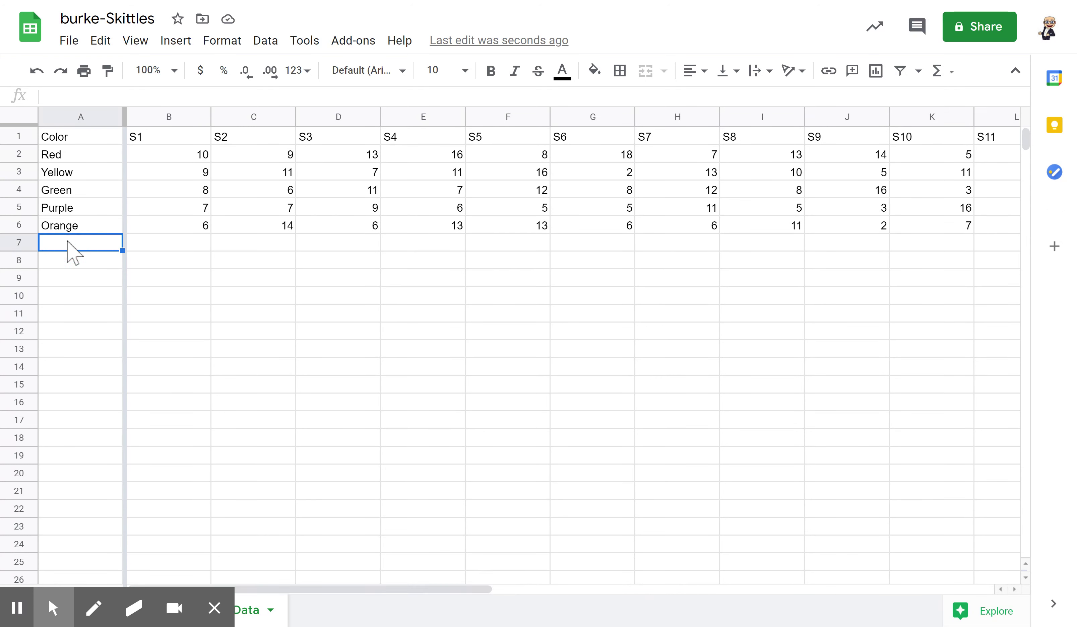
text(Total by St)
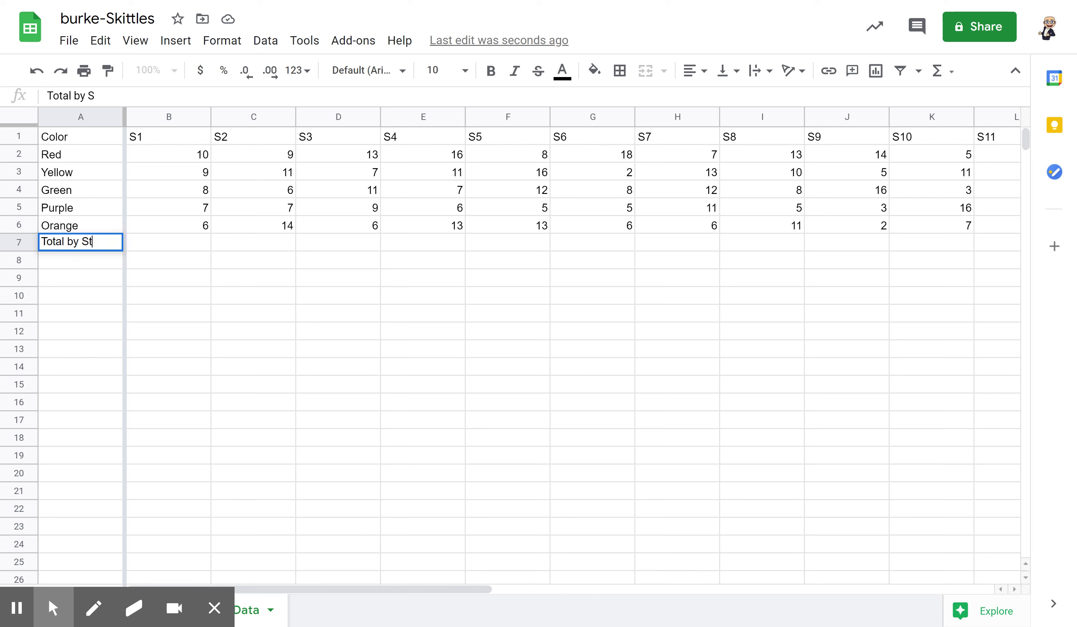
text(udent)
click(173, 249)
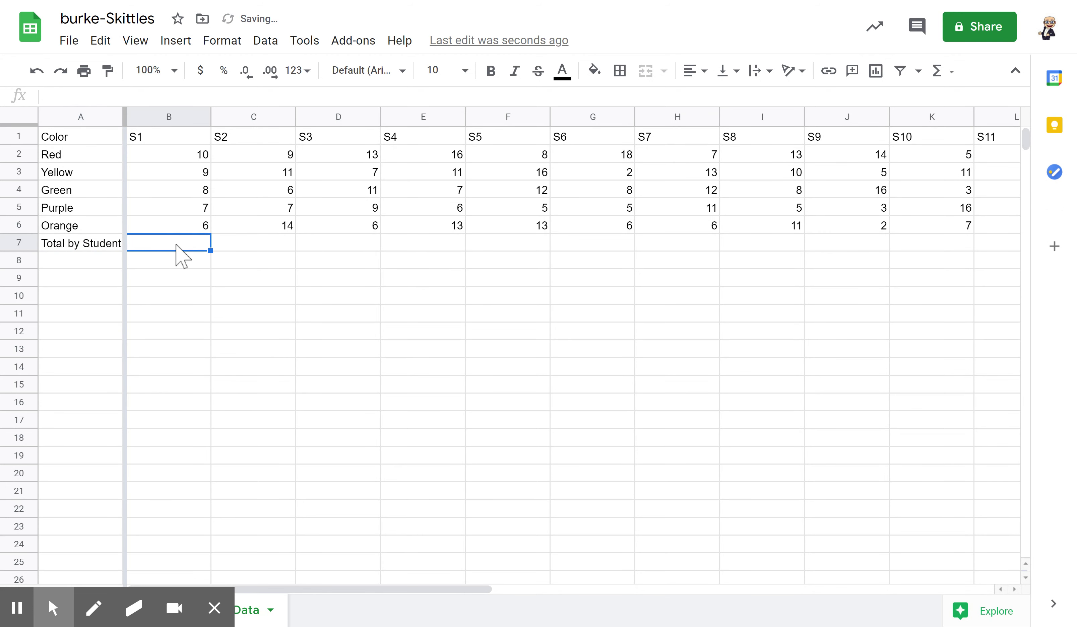
text(=)
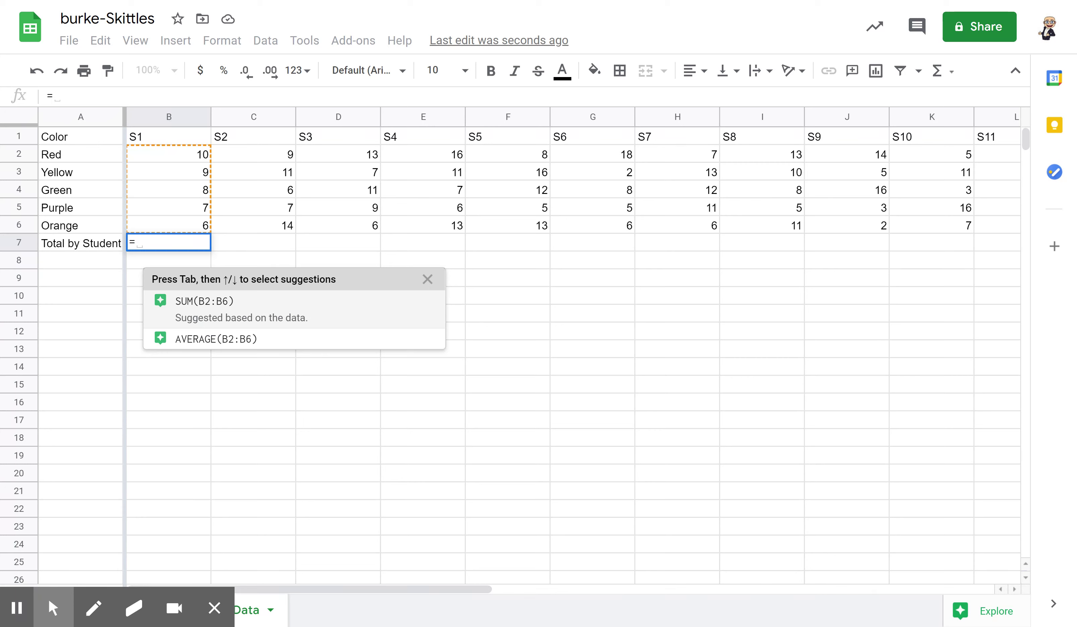
Accept =SUM(B2:B6) in B7, totalling S1's counts as 40, then reselect B7
click(222, 308)
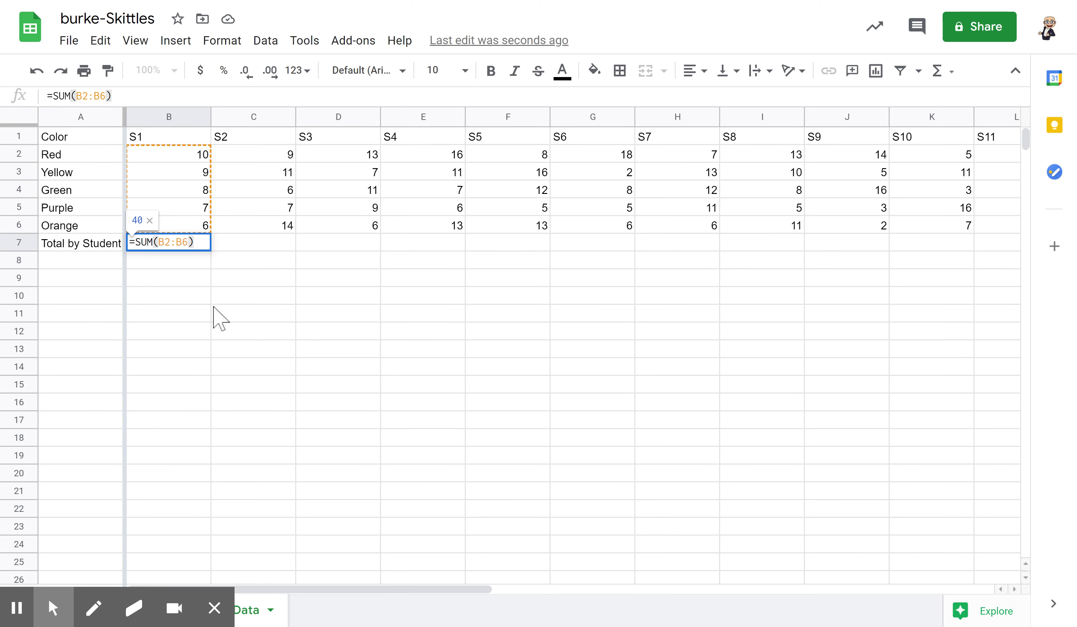
key(Return)
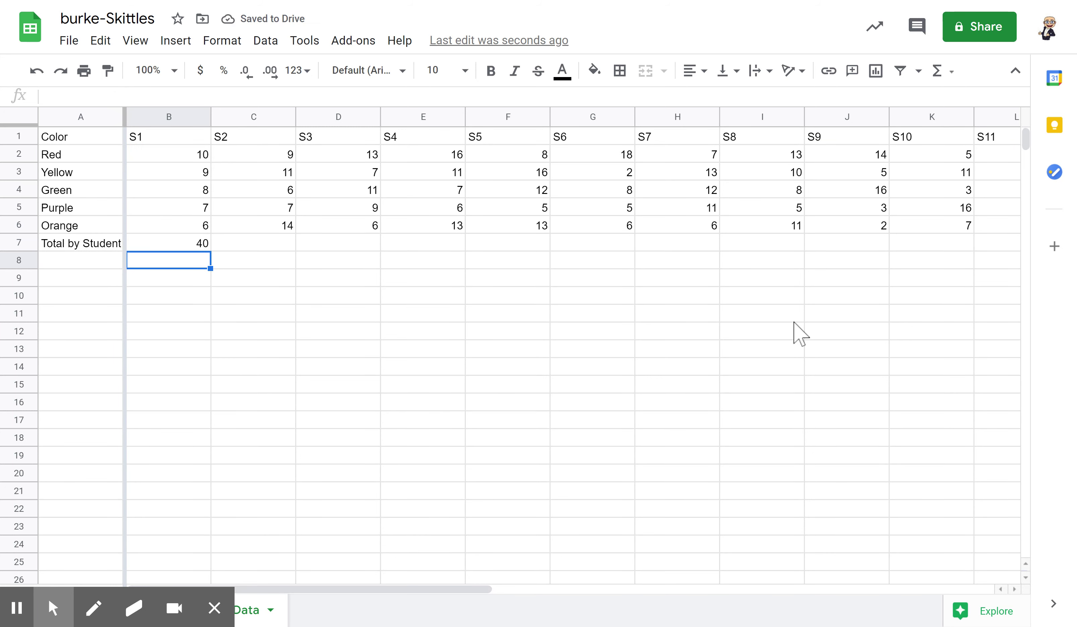
click(180, 243)
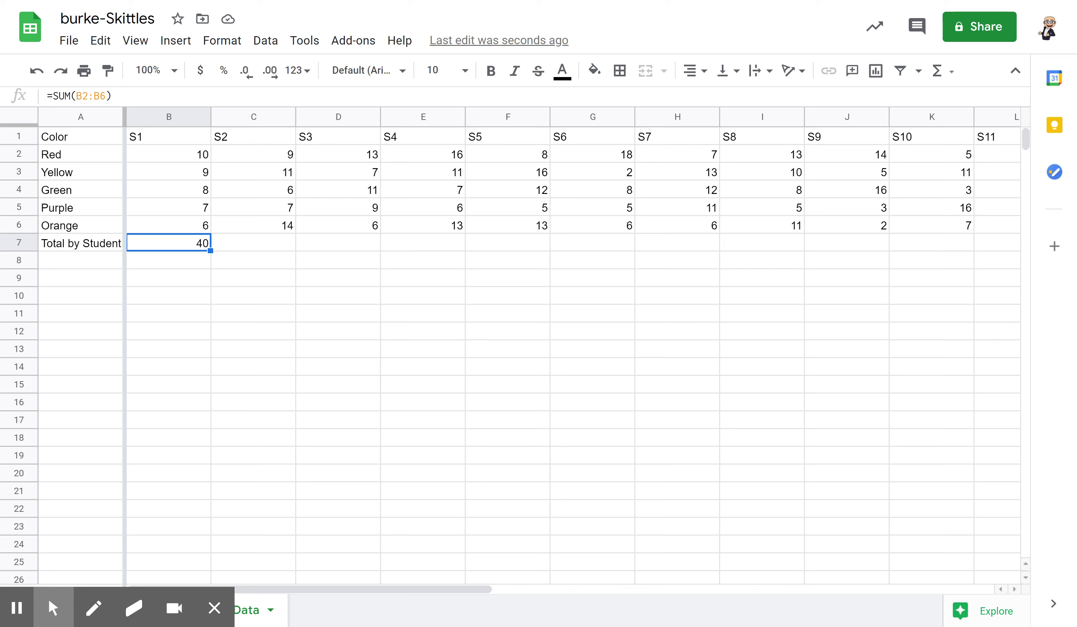
Fill B7's SUM formula across row 7 to column P, giving S1–S15 totals
drag(210, 251, 543, 265)
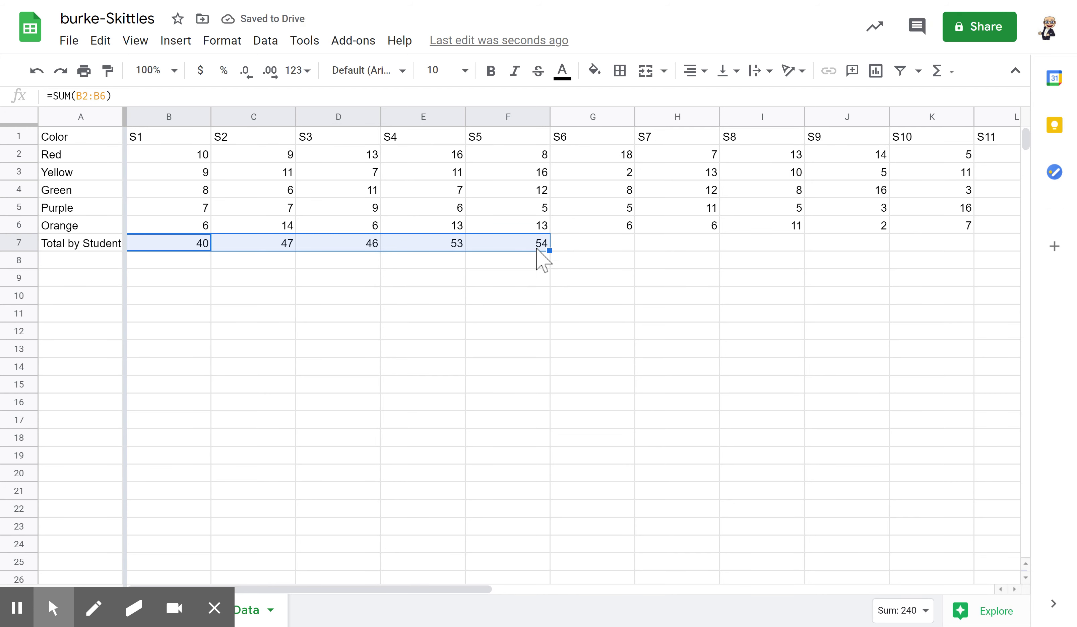
mouse_move(550, 251)
mouse_down()
mouse_move(790, 276)
mouse_move(1053, 270)
mouse_move(539, 233)
mouse_up()
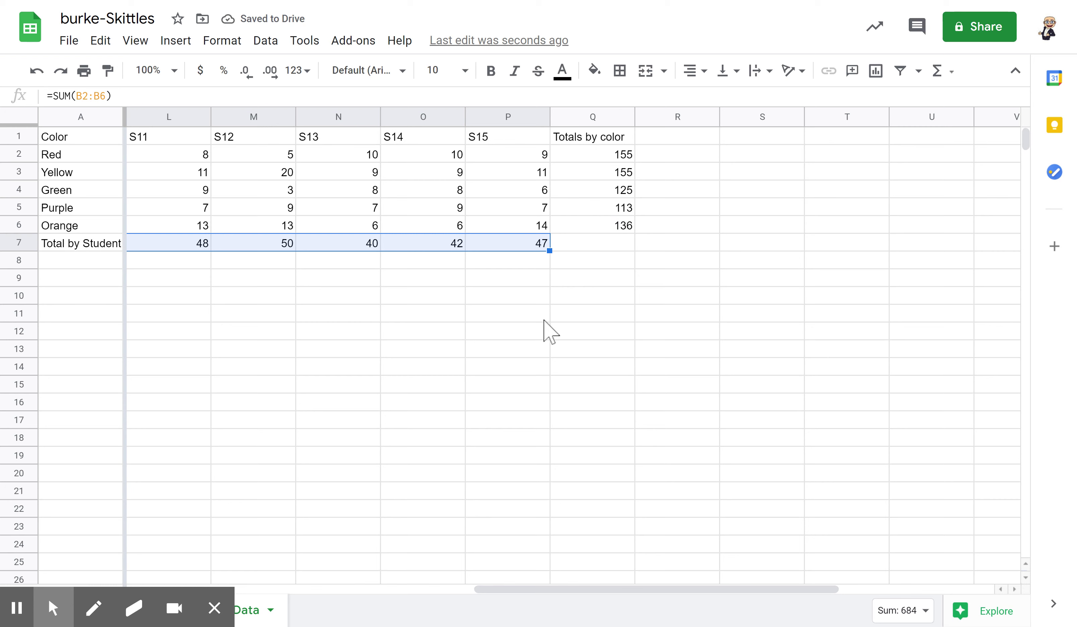
drag(575, 590, 524, 586)
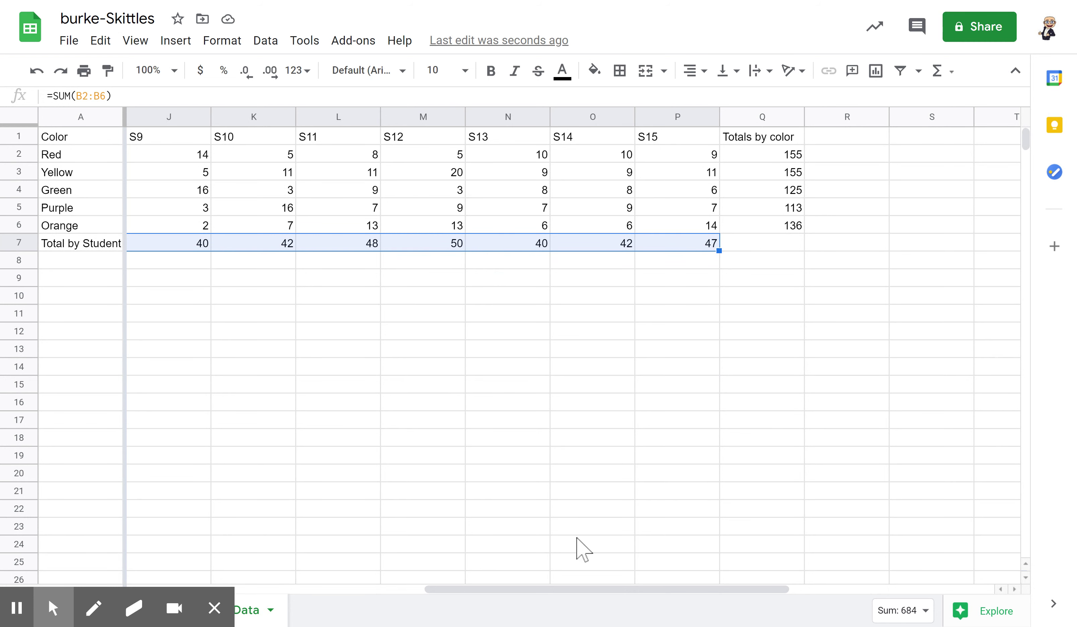
drag(558, 597, 174, 554)
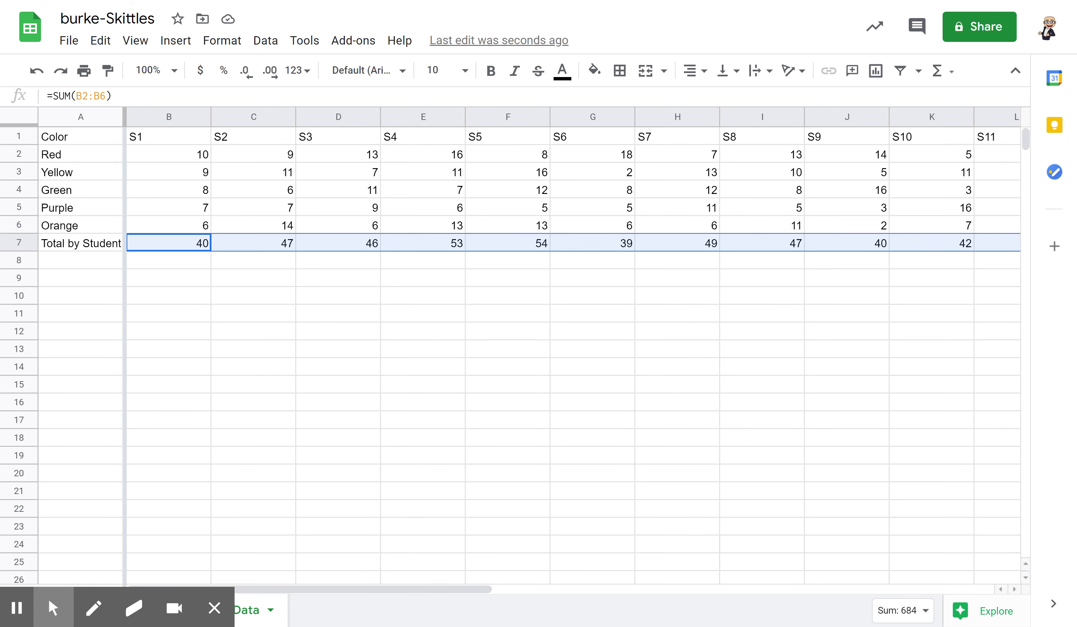
Make the student totals in B7:P7 bold at font size 12
click(292, 442)
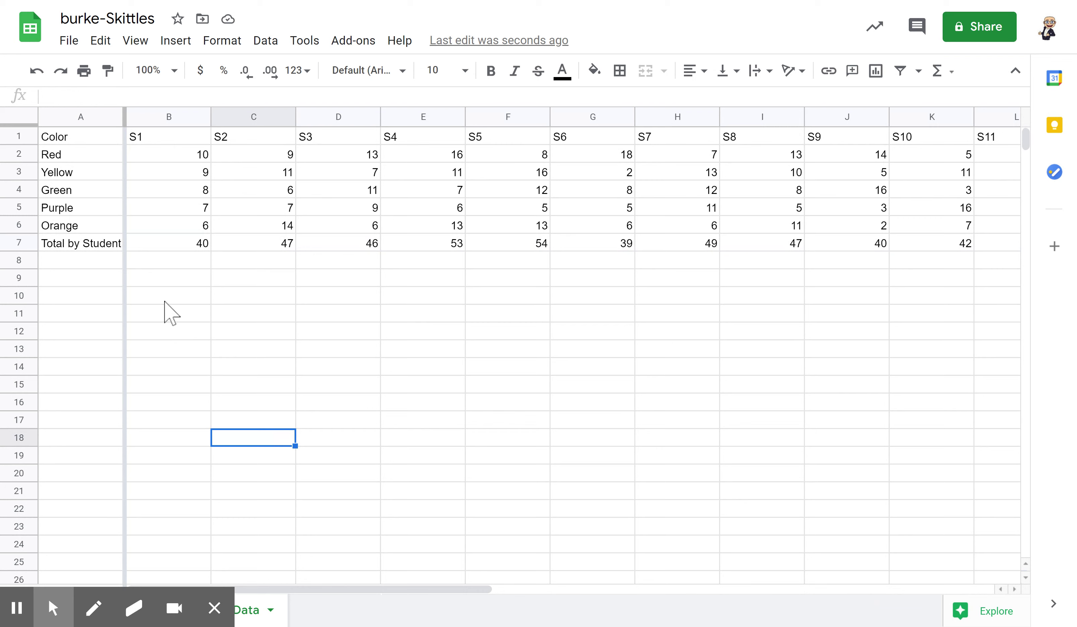
drag(165, 249, 774, 247)
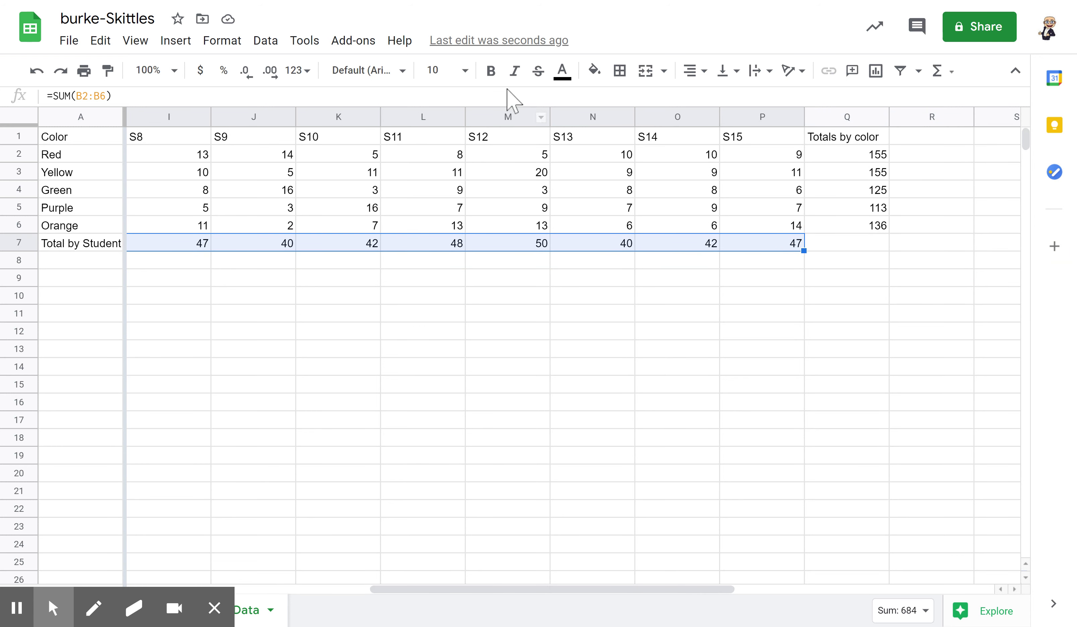
click(491, 70)
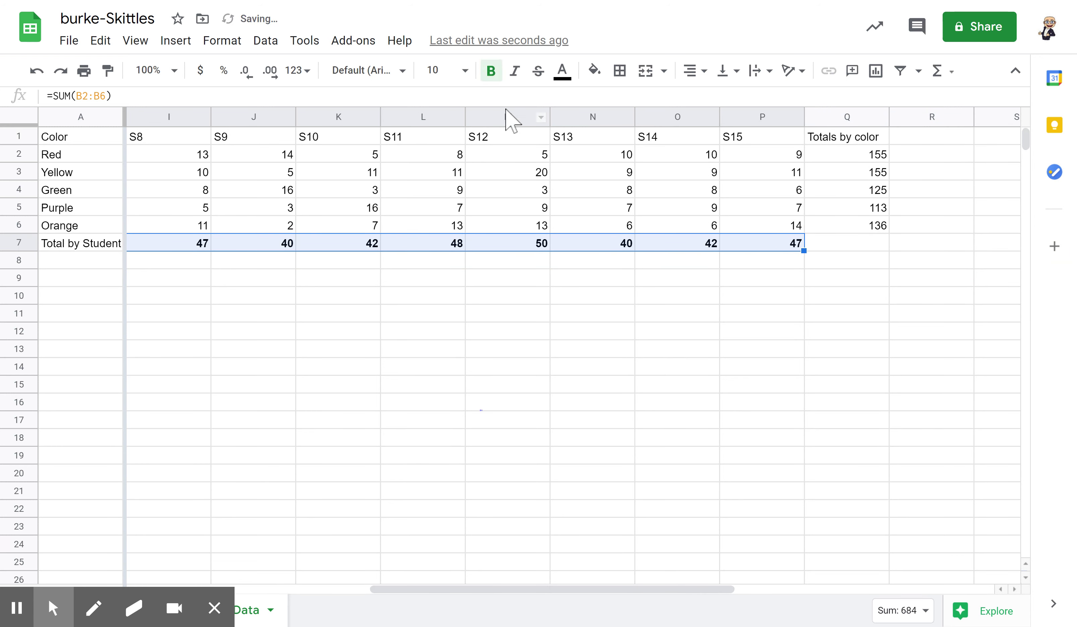
click(465, 72)
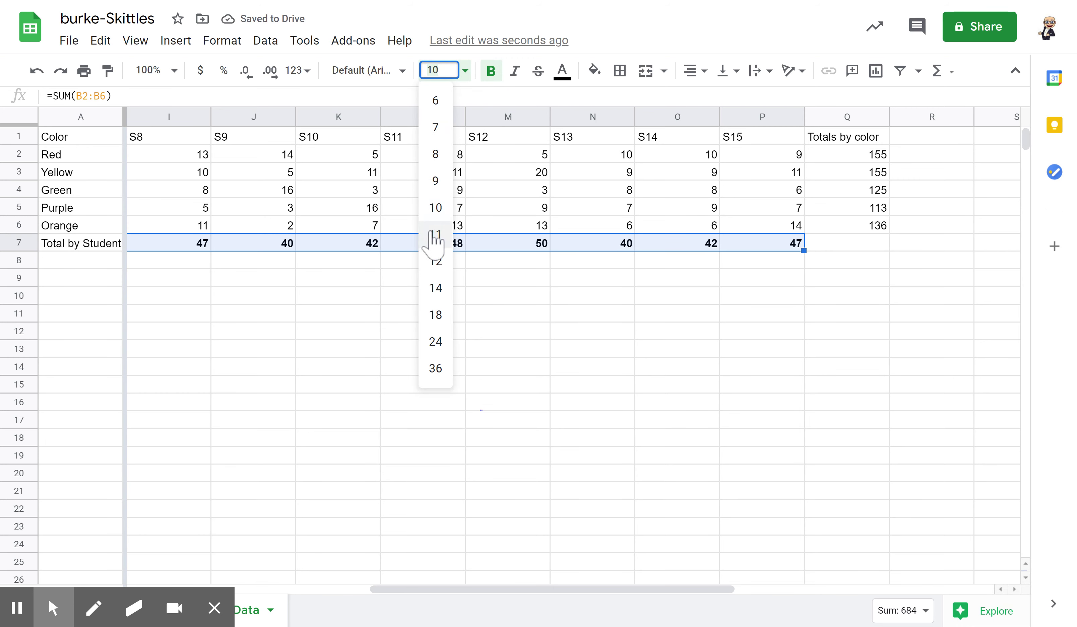
click(435, 263)
click(325, 370)
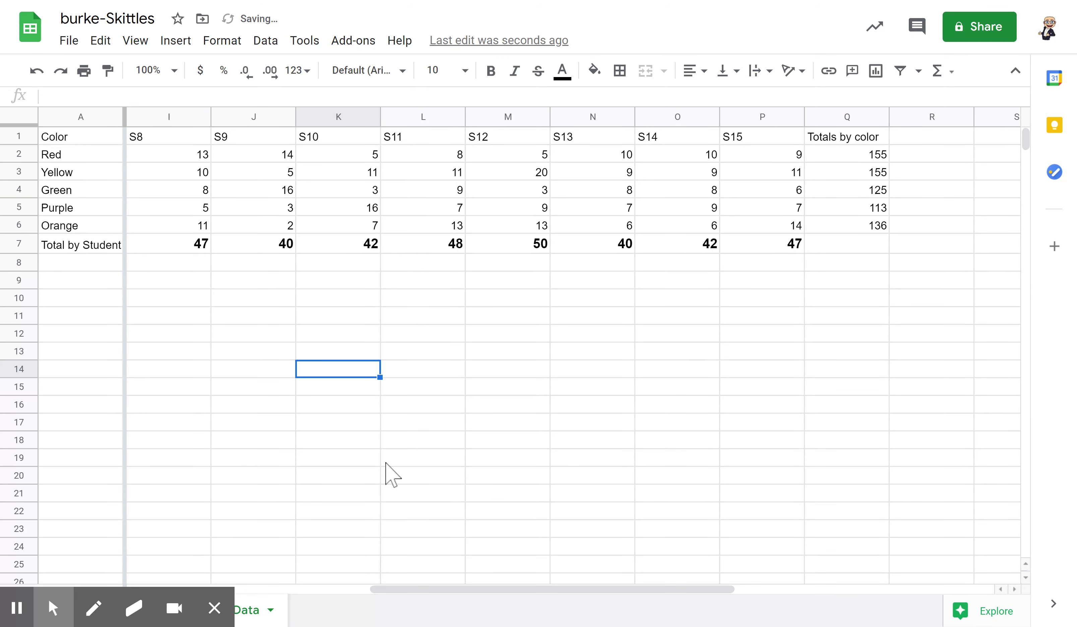
Set the 'Total by Student' label in A7 to font size 12
click(89, 246)
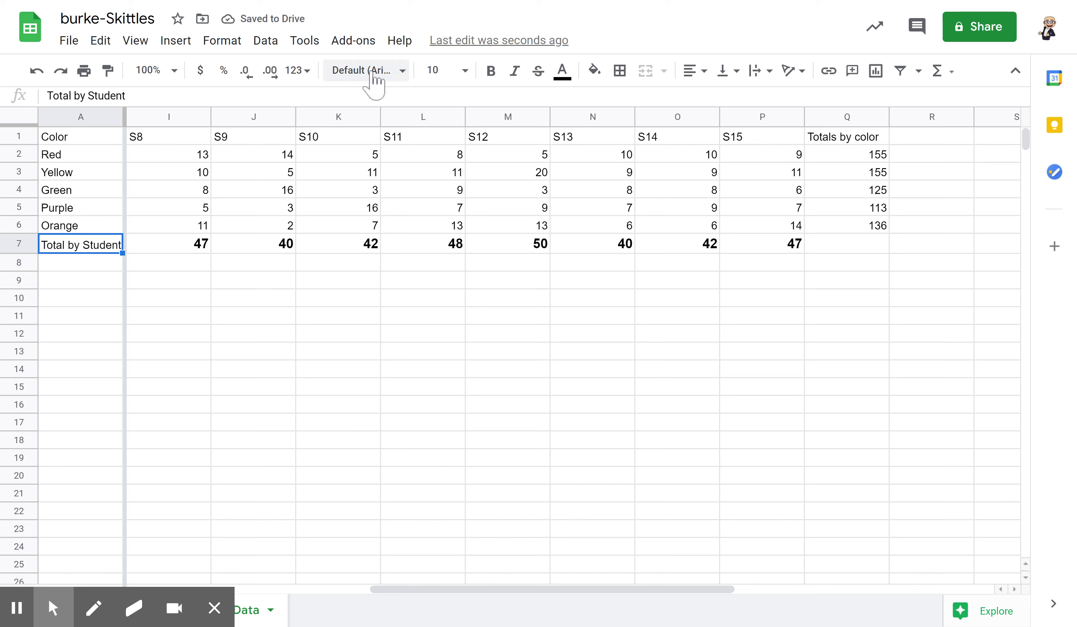
click(464, 71)
click(442, 266)
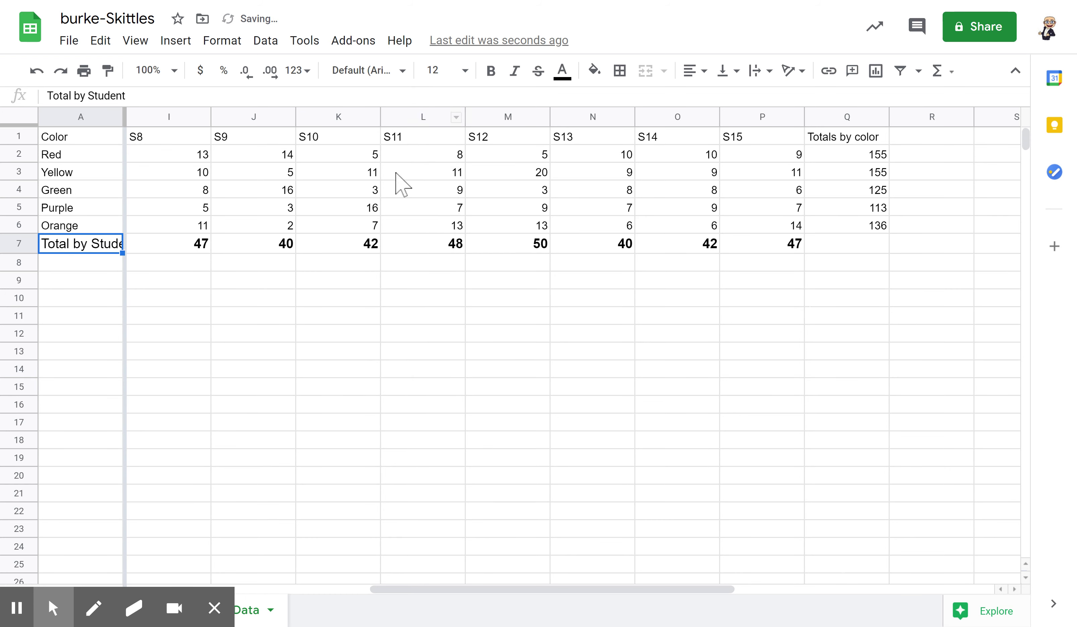
click(267, 405)
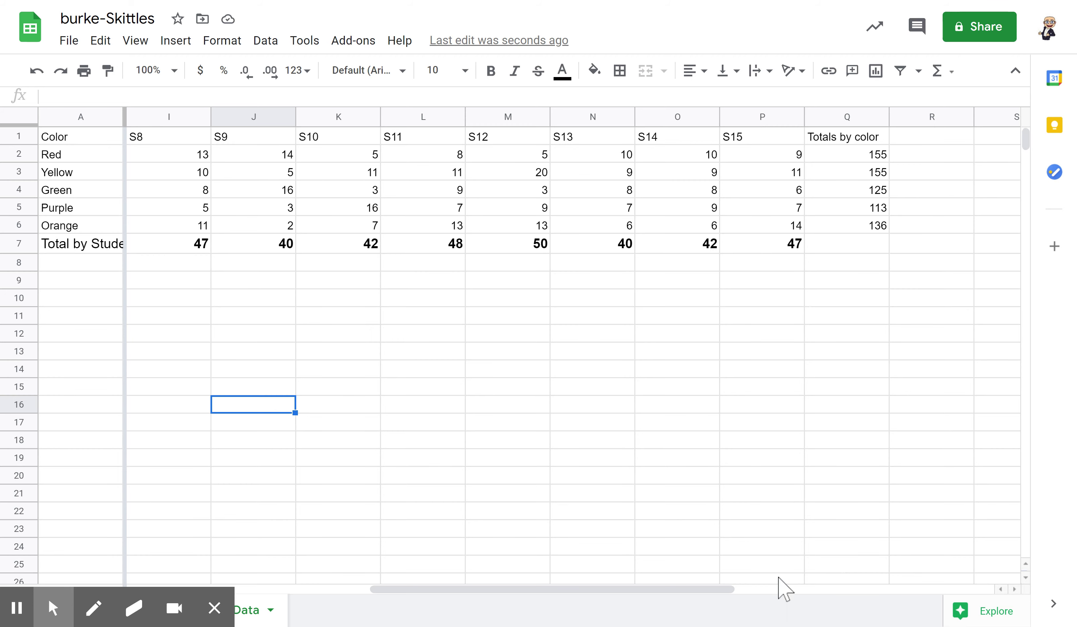
drag(588, 587, 146, 568)
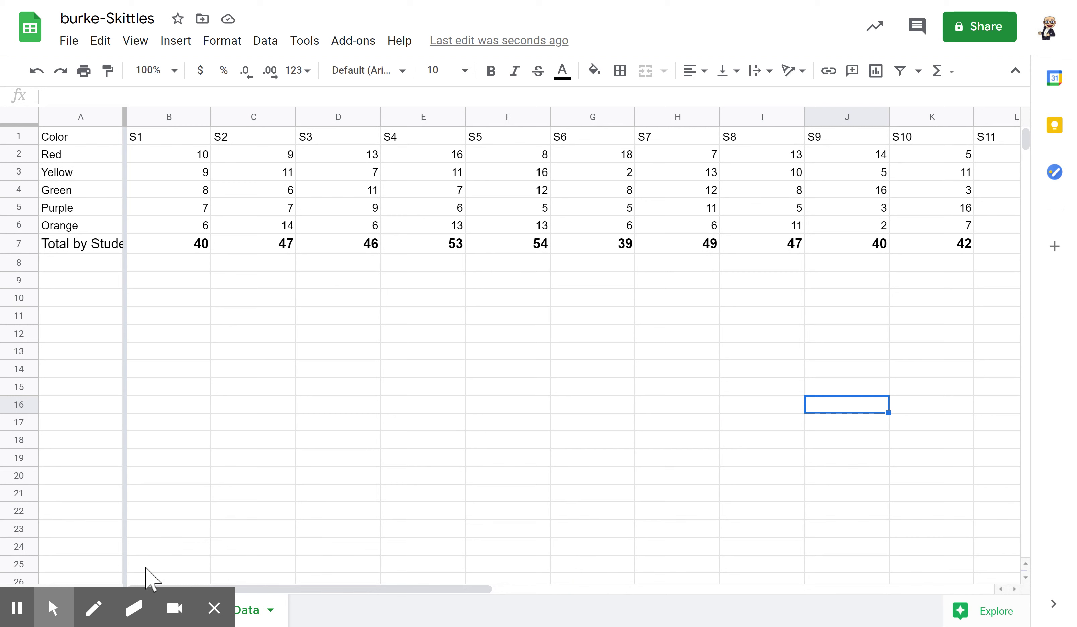